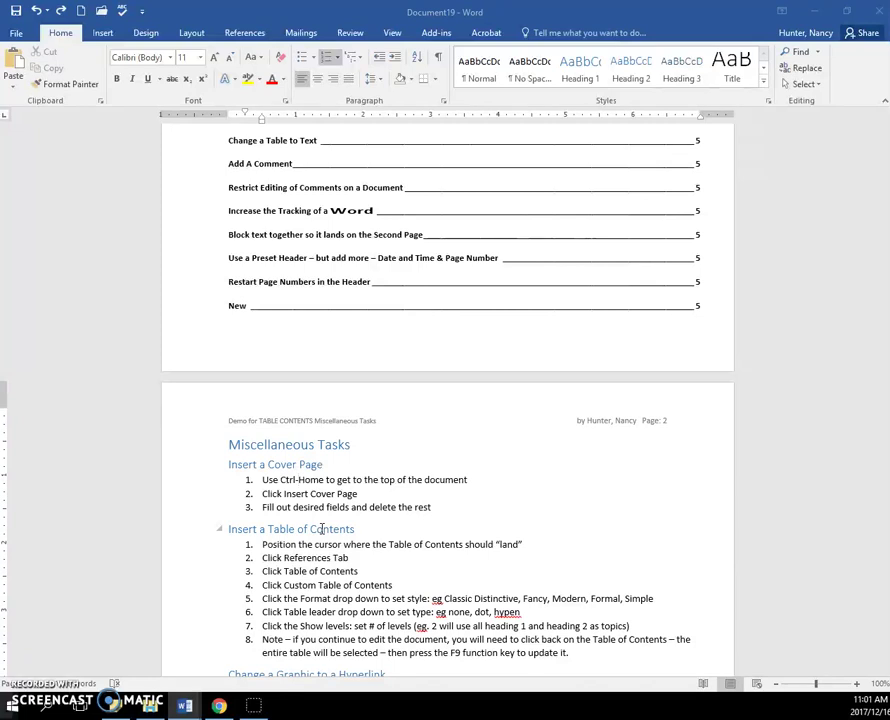
Step: Remove the existing table of contents from the top of the document
scroll(322, 529, "up", 10)
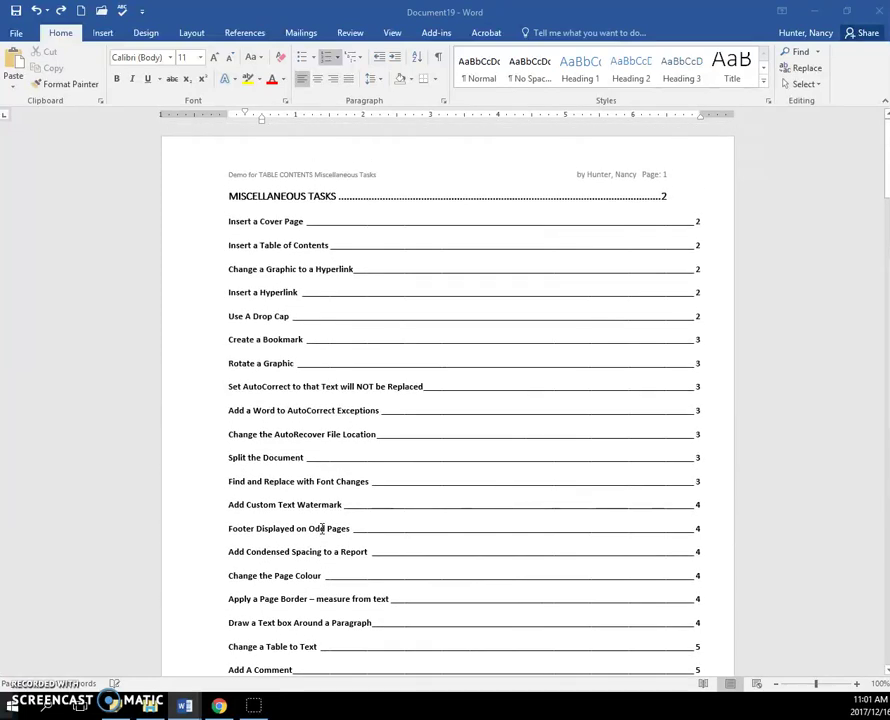
left_click(244, 33)
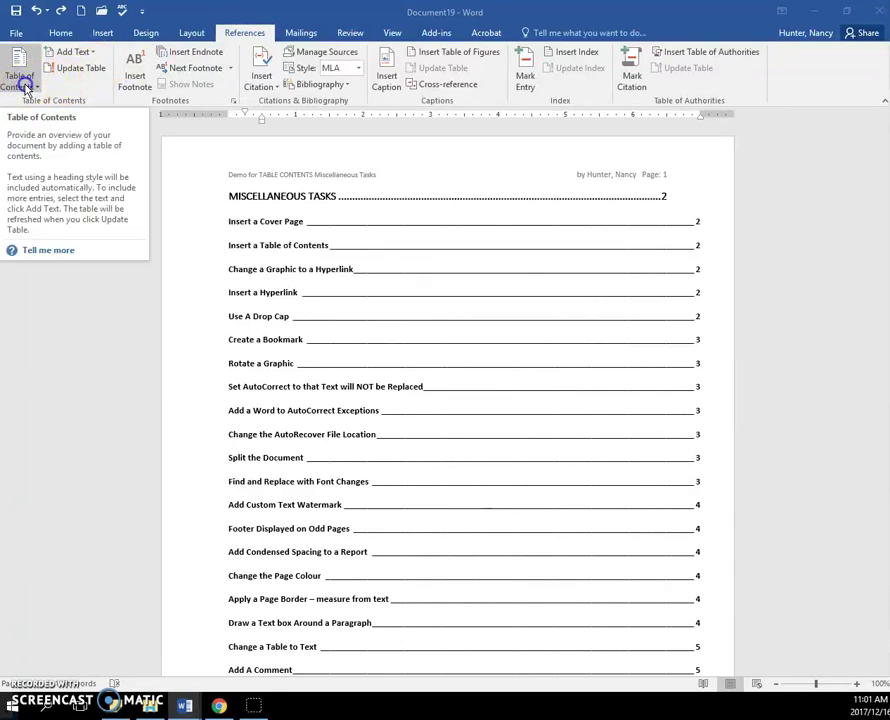
left_click(26, 87)
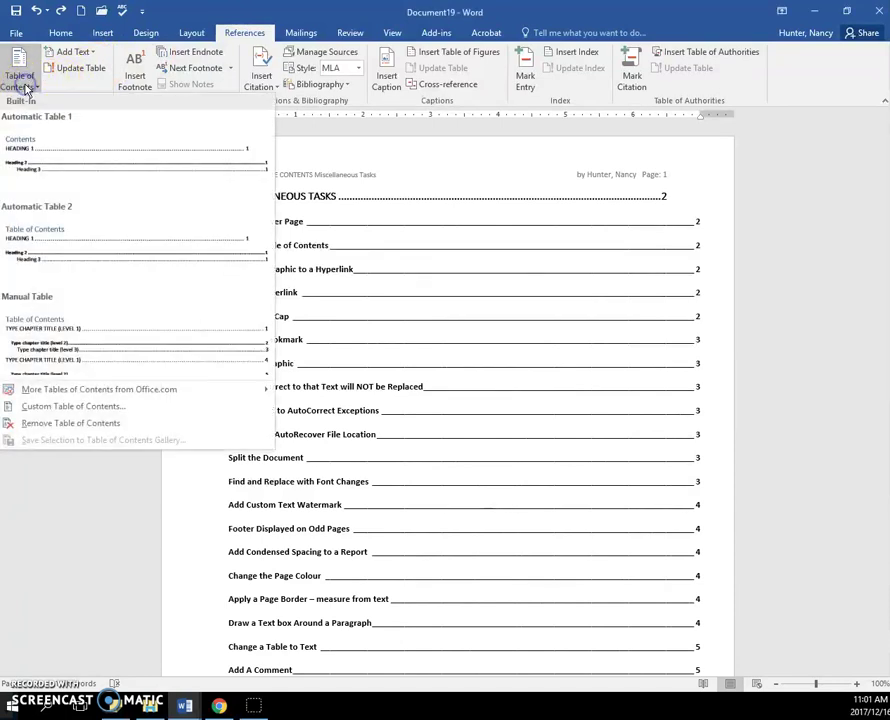
left_click(37, 428)
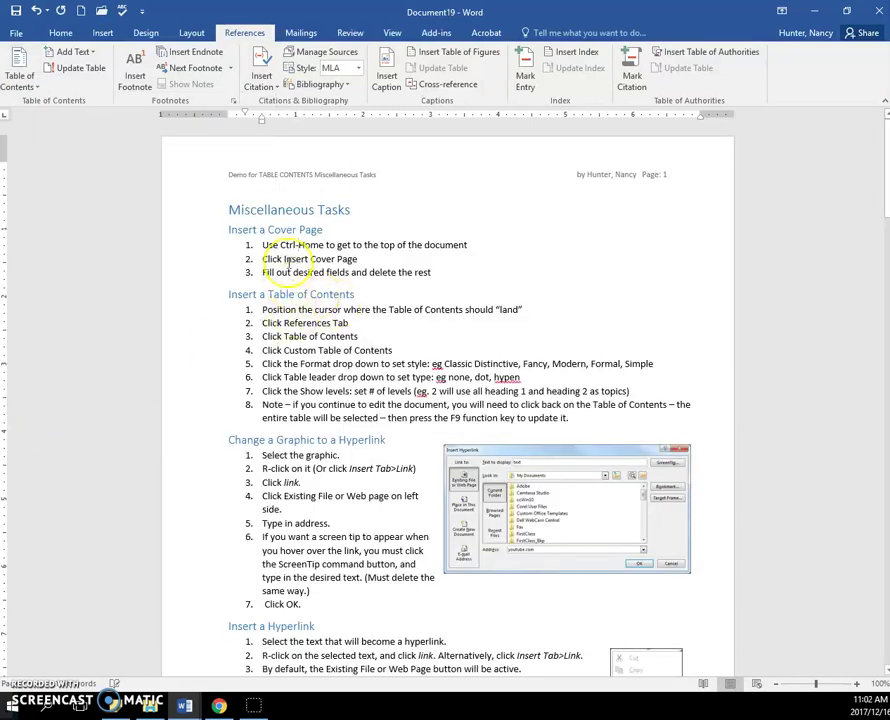
Step: Confirm the Miscellaneous Tasks title uses Heading 1 and place the cursor at its end
left_click(288, 214)
left_click(287, 211)
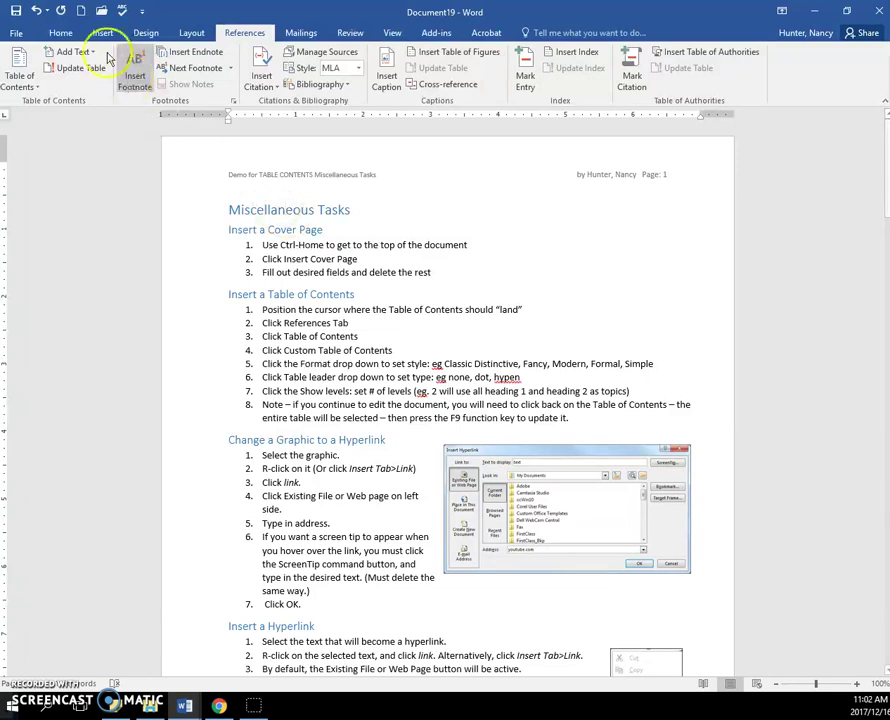
left_click(60, 32)
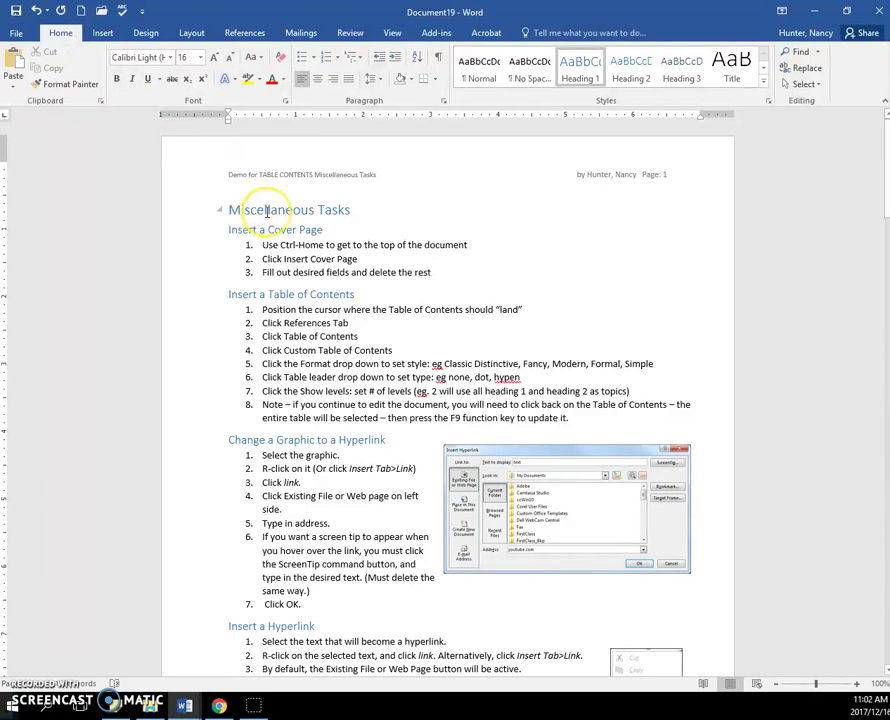
left_click(241, 229)
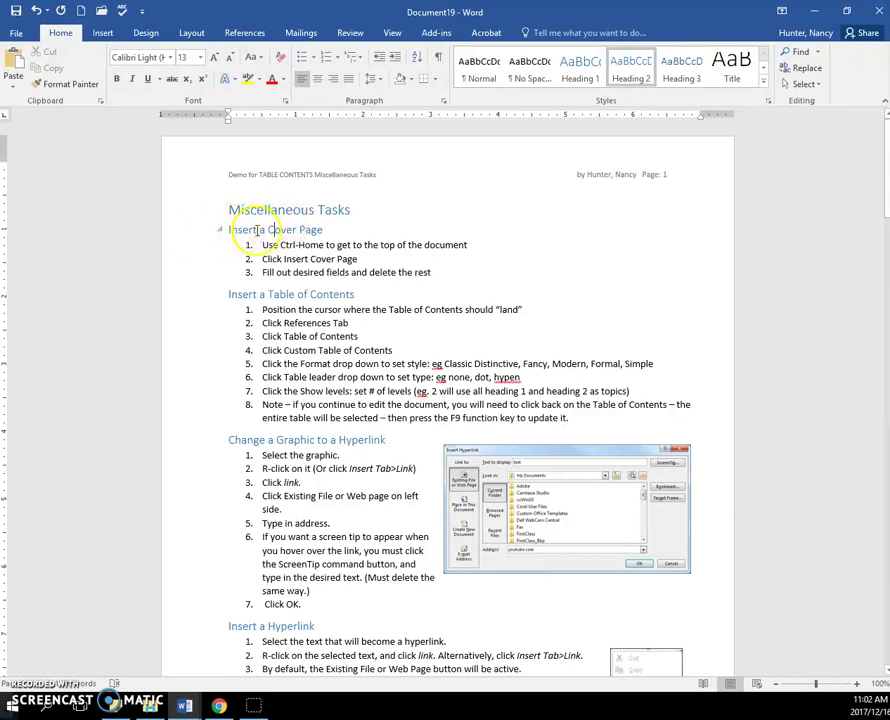
left_click(292, 213)
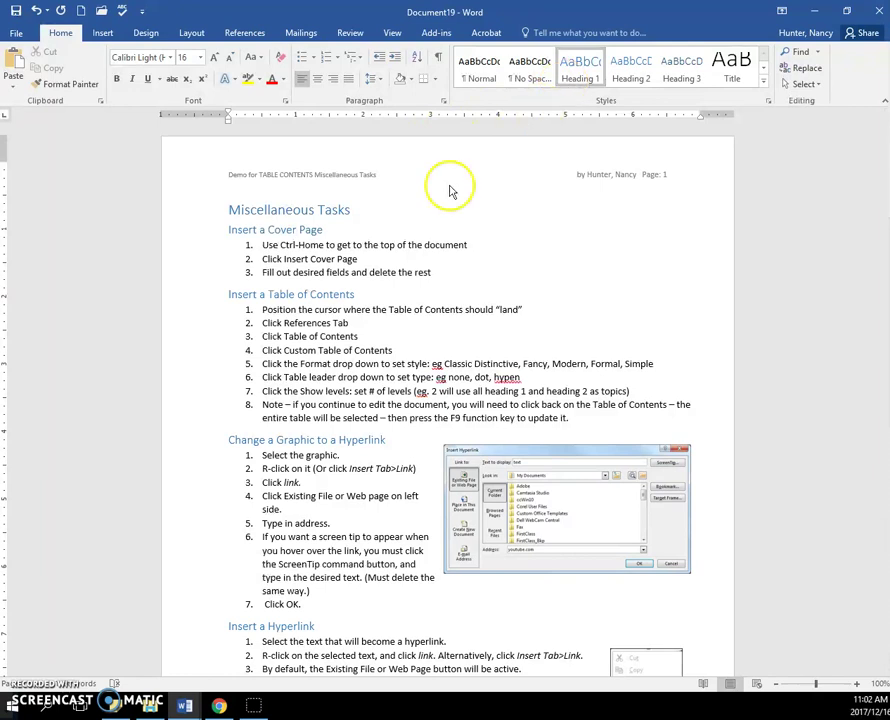
left_click(282, 230)
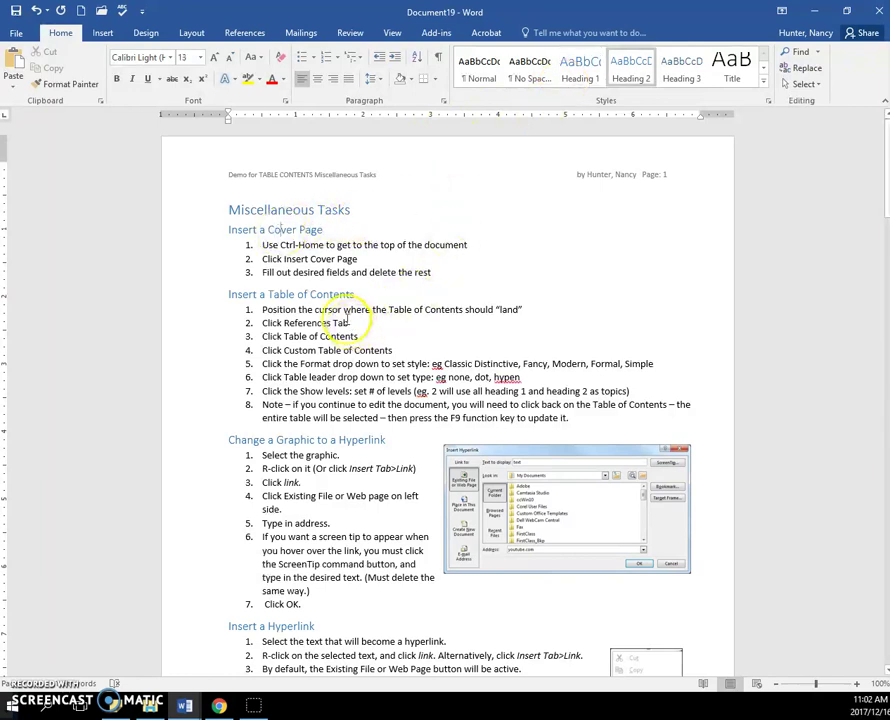
left_click(352, 211)
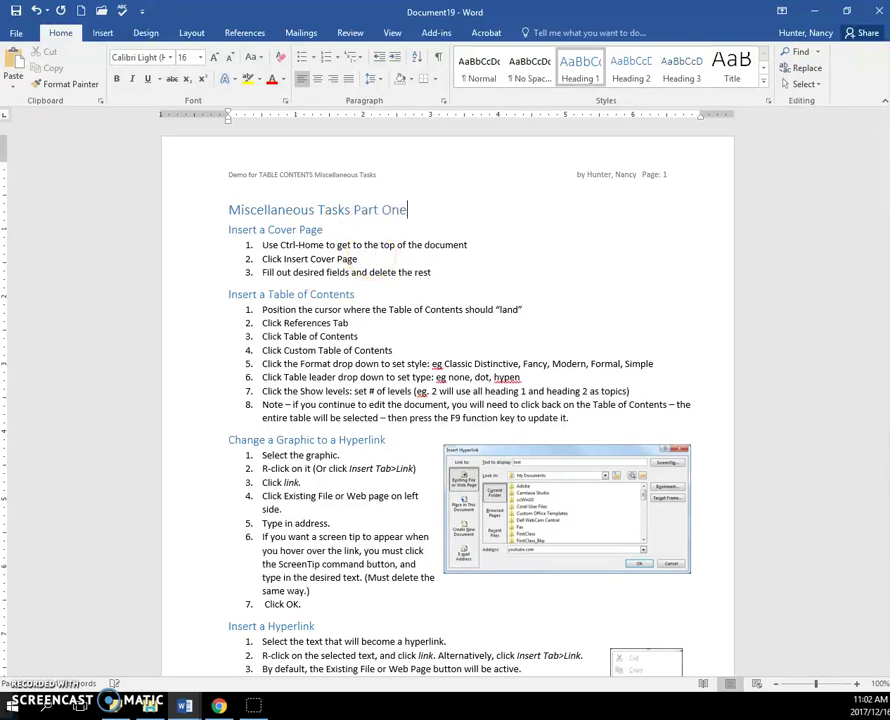
scroll(374, 374, "down", 12)
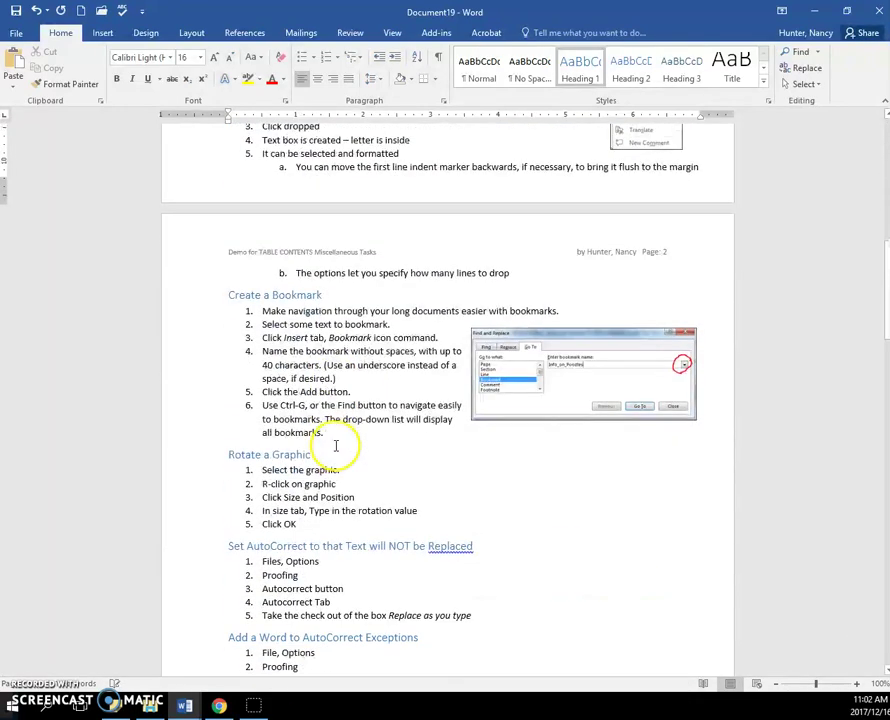
scroll(336, 446, "down", 2)
Step: Add a 'Miscellaneous Tasks Part Two' Heading 1 line above Rotate a Graphic
left_click(229, 386)
key("Return")
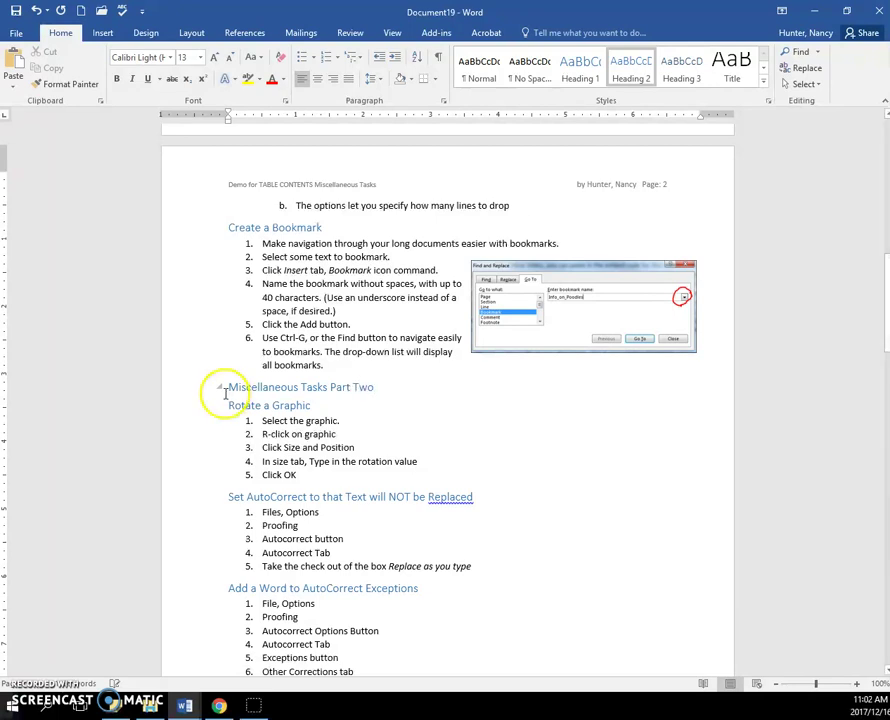
left_click(195, 388)
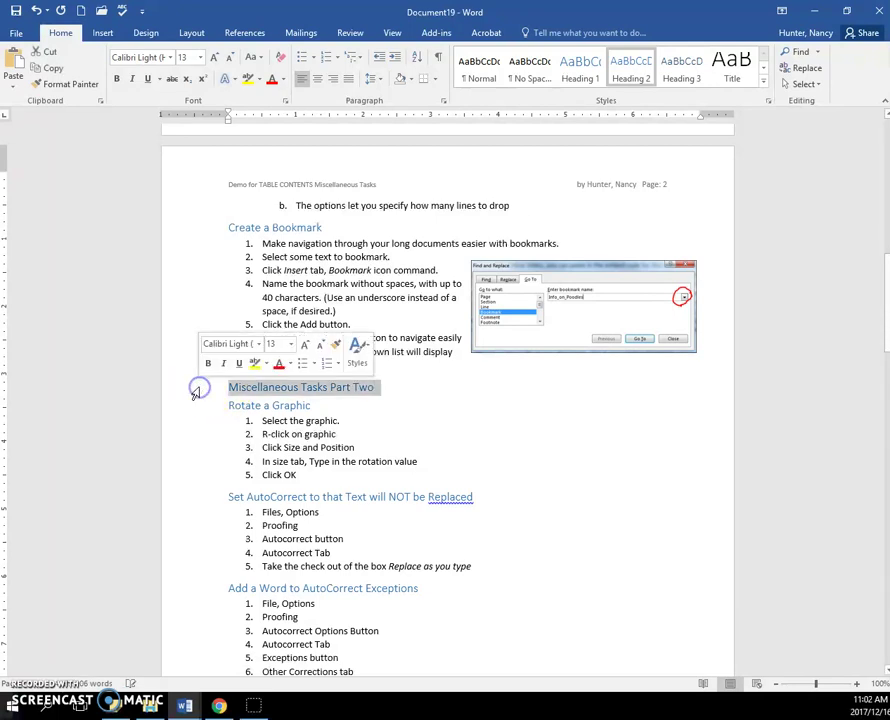
left_click(580, 66)
left_click(295, 435)
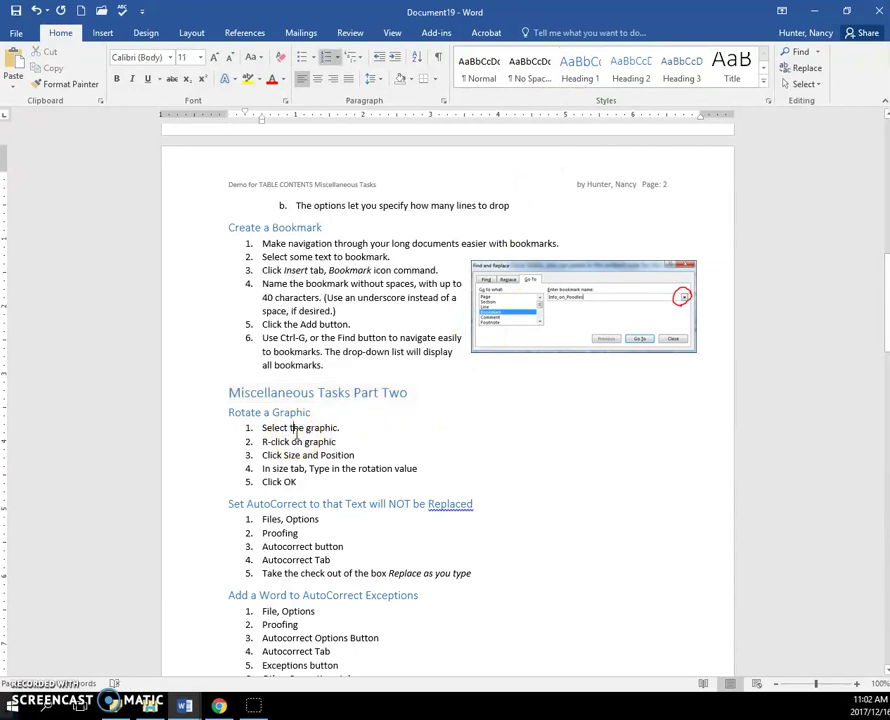
key("ctrl+Home")
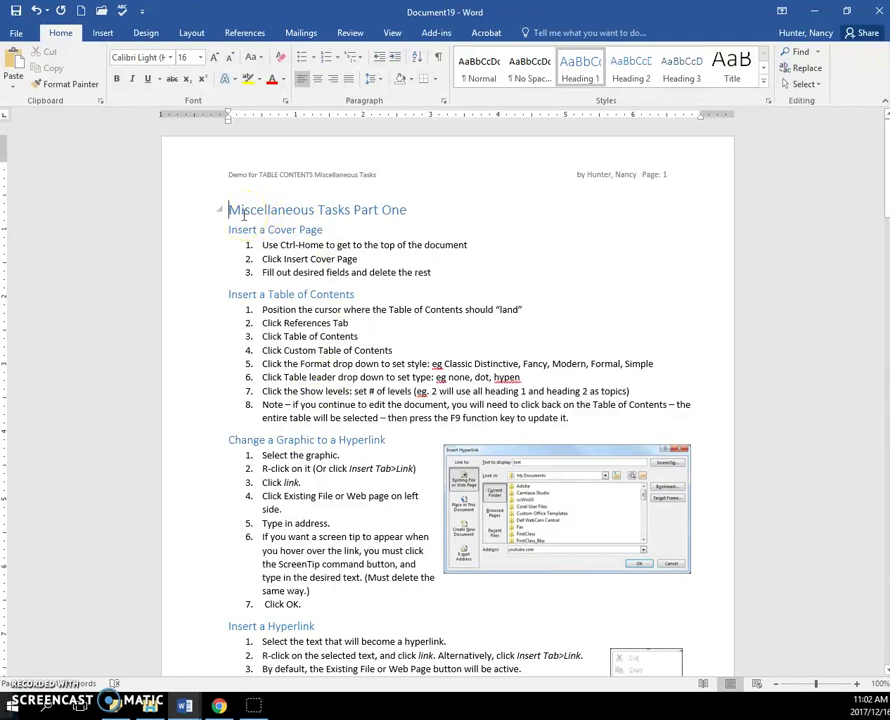
Step: Insert Automatic Table 2 at the start of the document
left_click(245, 35)
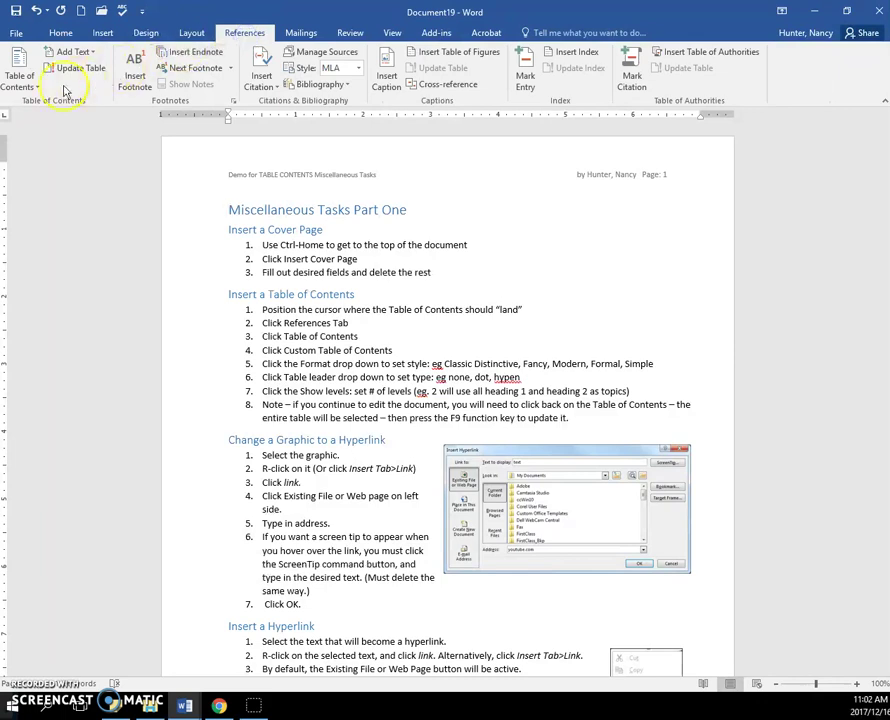
left_click(30, 82)
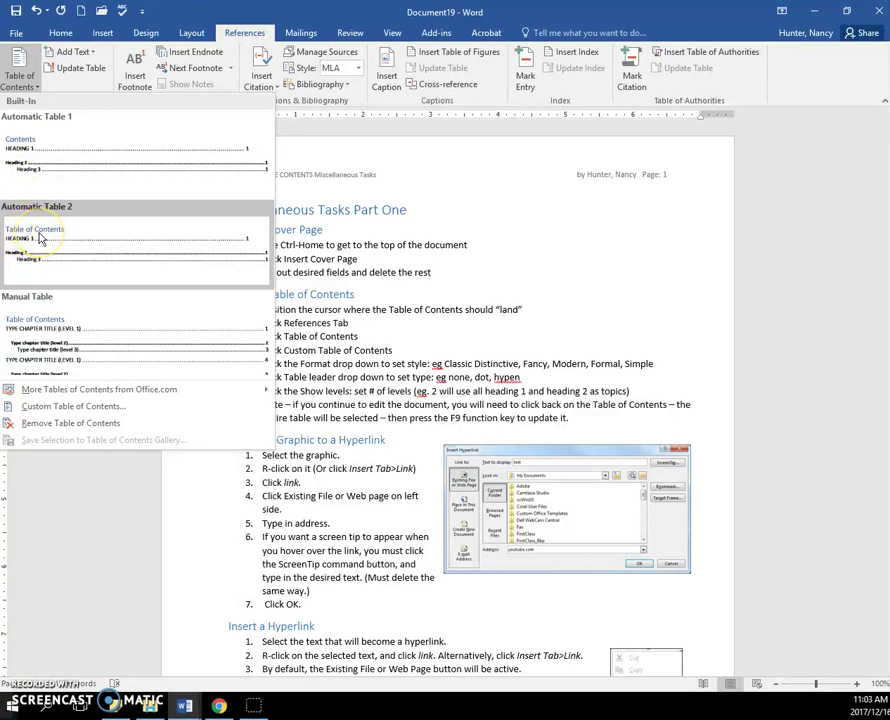
left_click(86, 236)
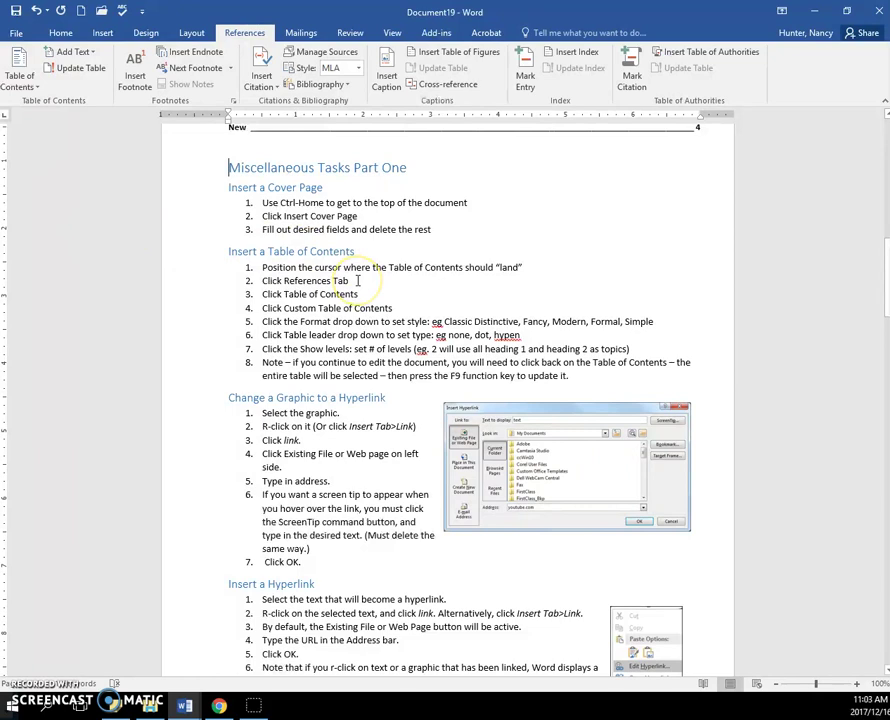
scroll(357, 281, "up", 4)
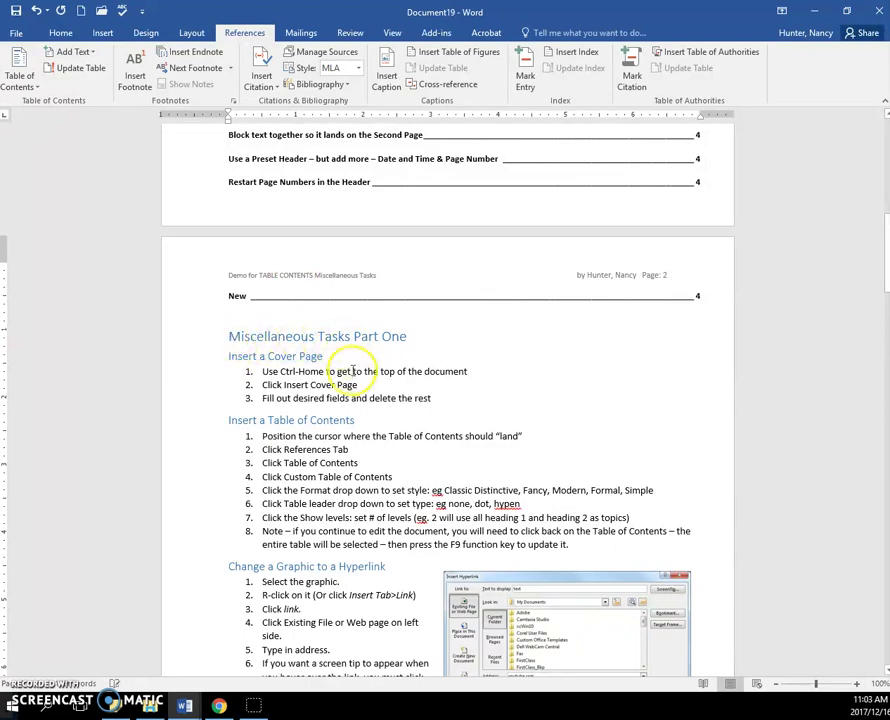
scroll(350, 371, "up", 15)
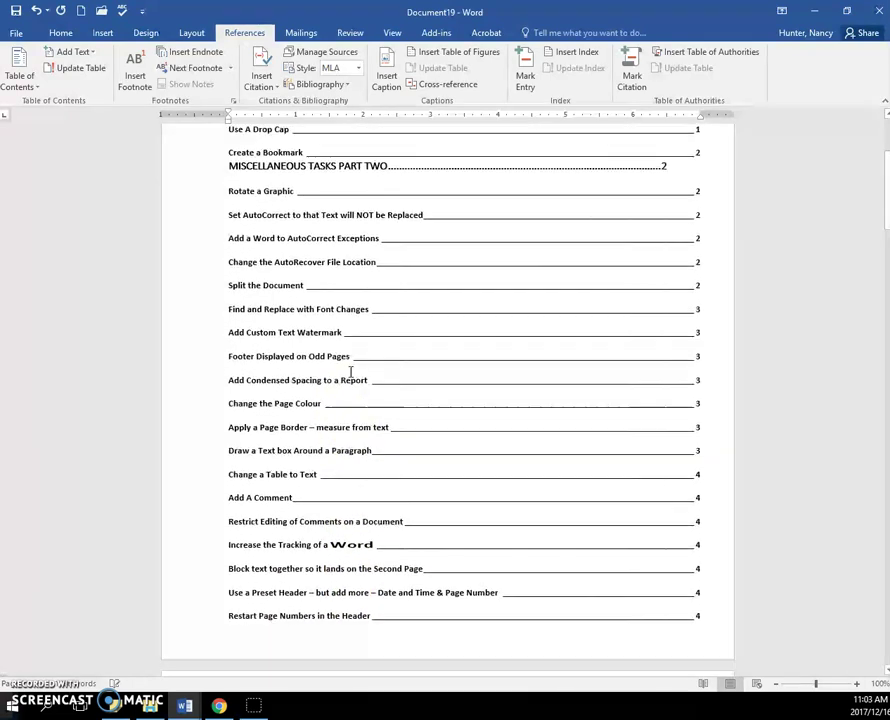
scroll(350, 372, "up", 1)
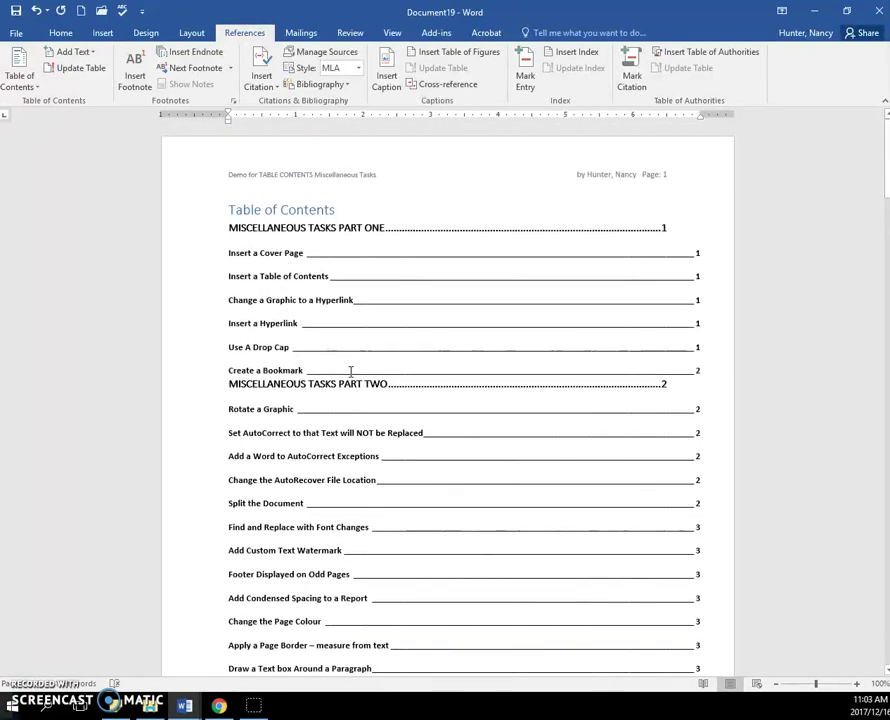
left_click(318, 261)
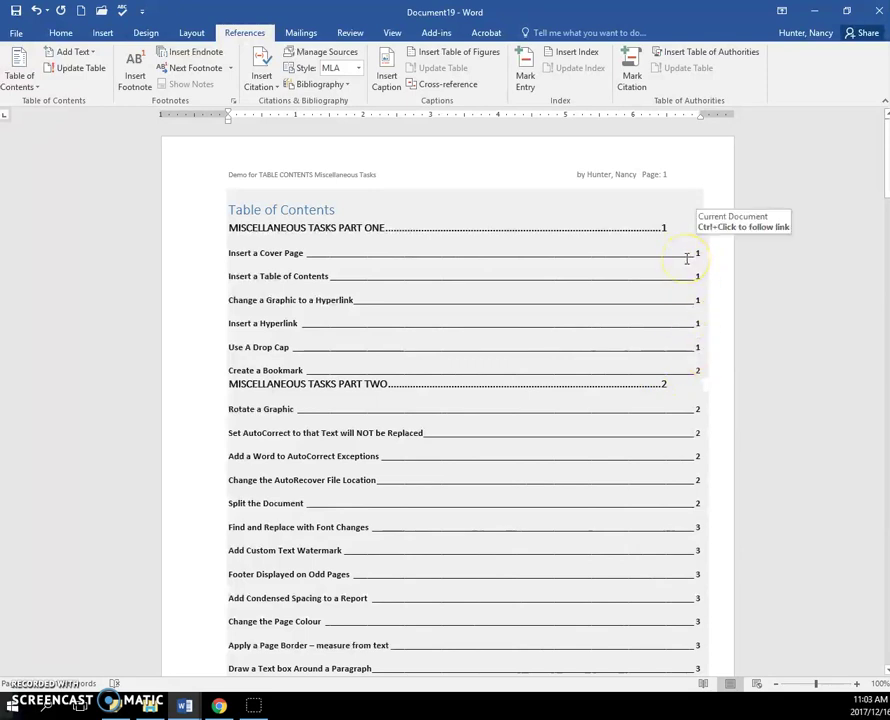
left_click(305, 273)
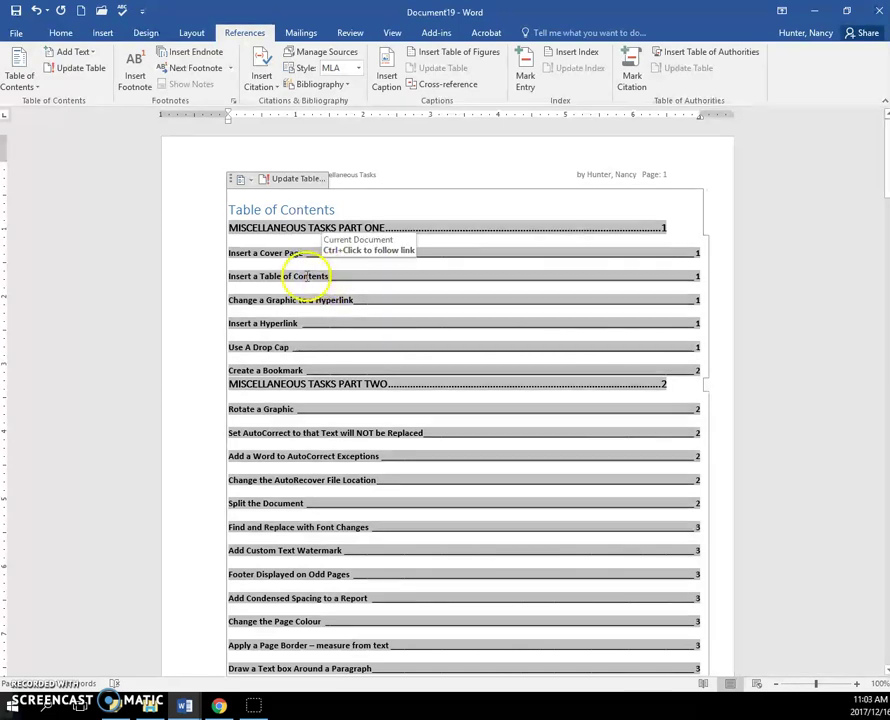
scroll(318, 328, "down", 3)
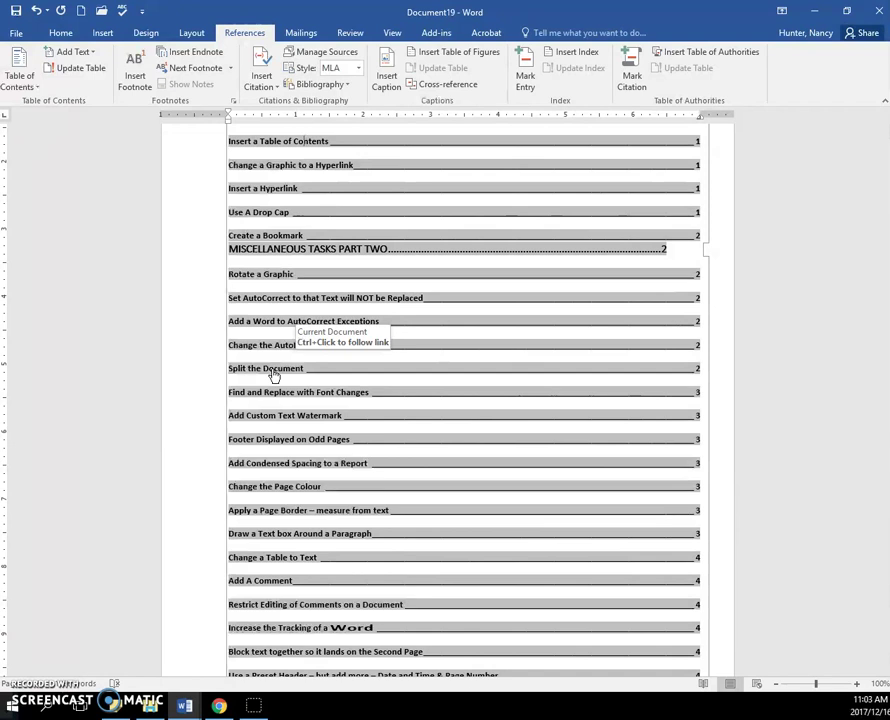
left_click(273, 372, "ctrl")
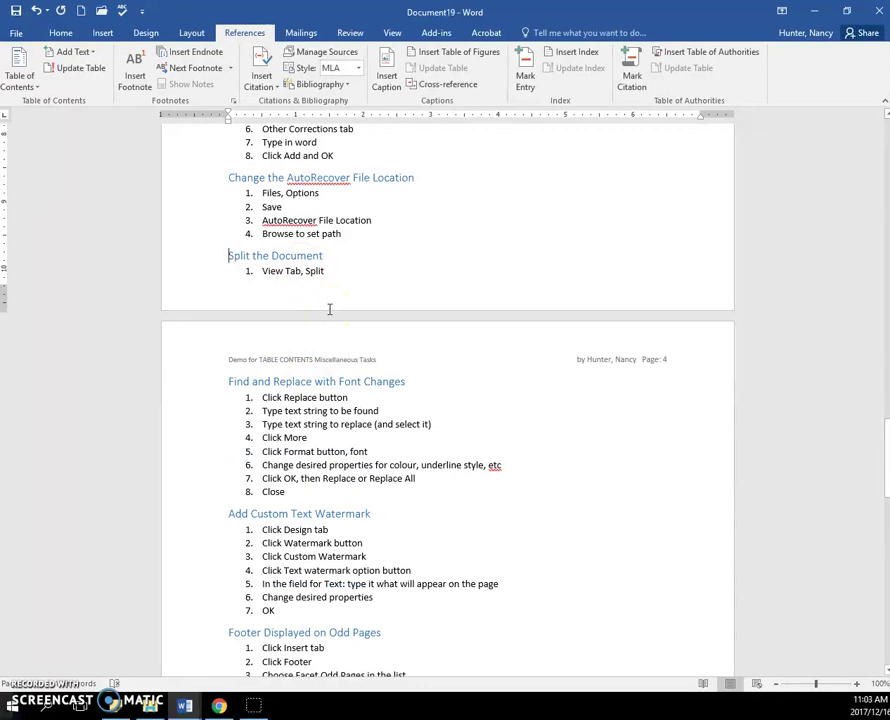
key("ctrl+Home")
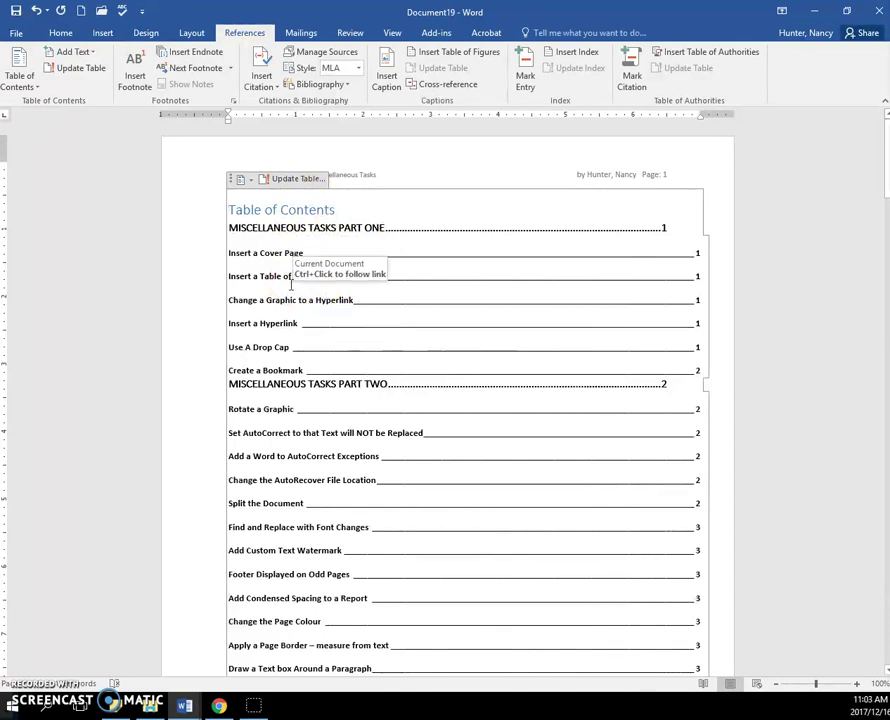
left_click(16, 33)
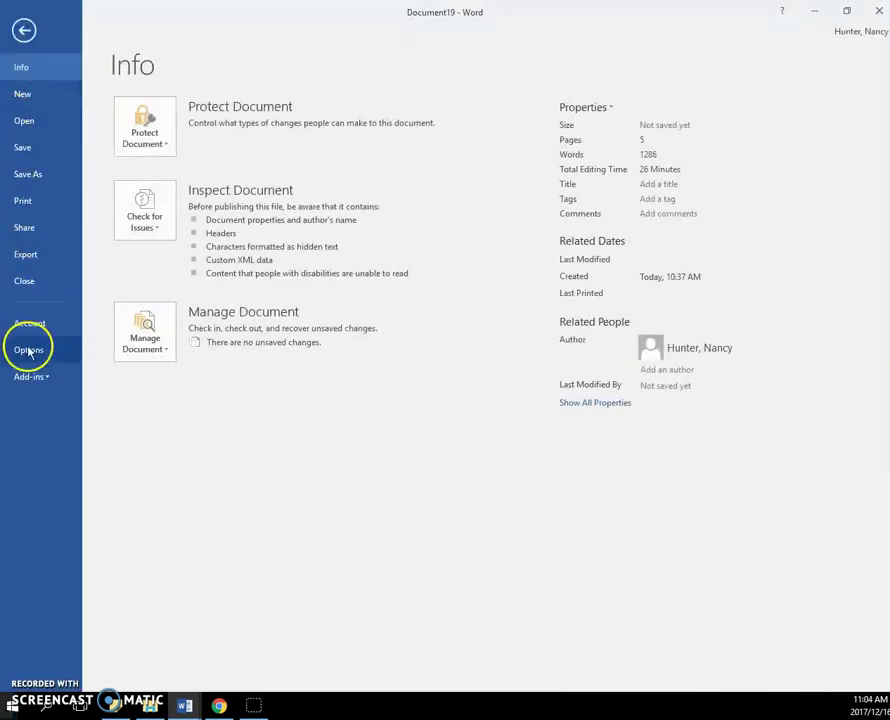
left_click(28, 350)
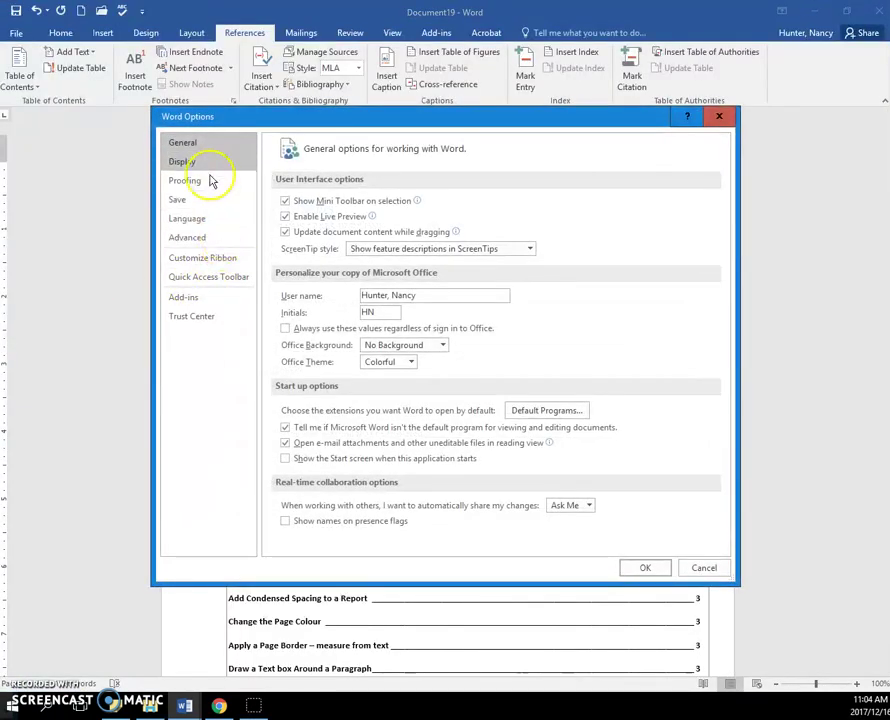
left_click(205, 162)
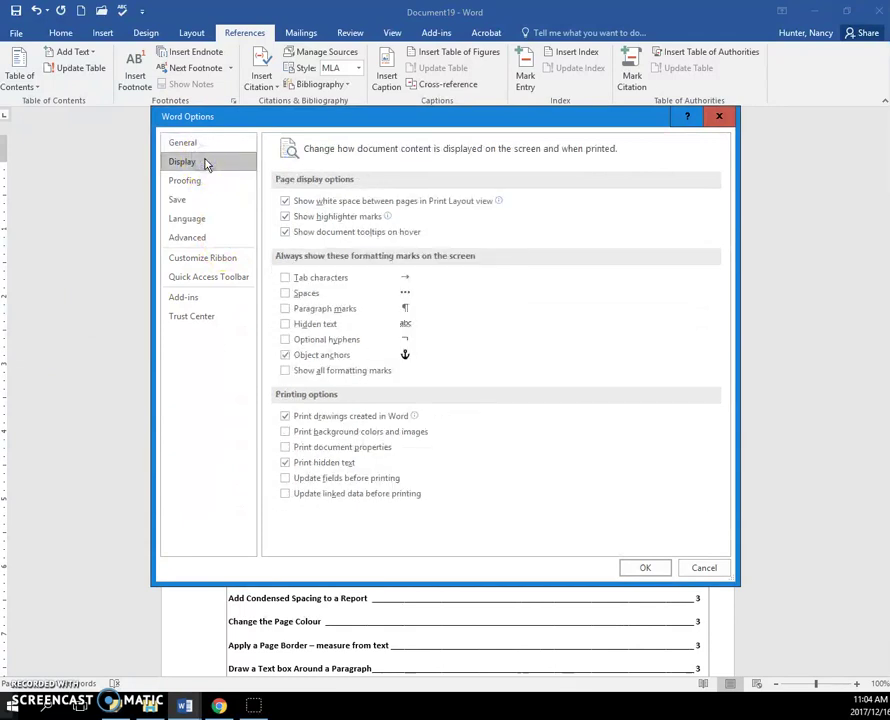
left_click(205, 237)
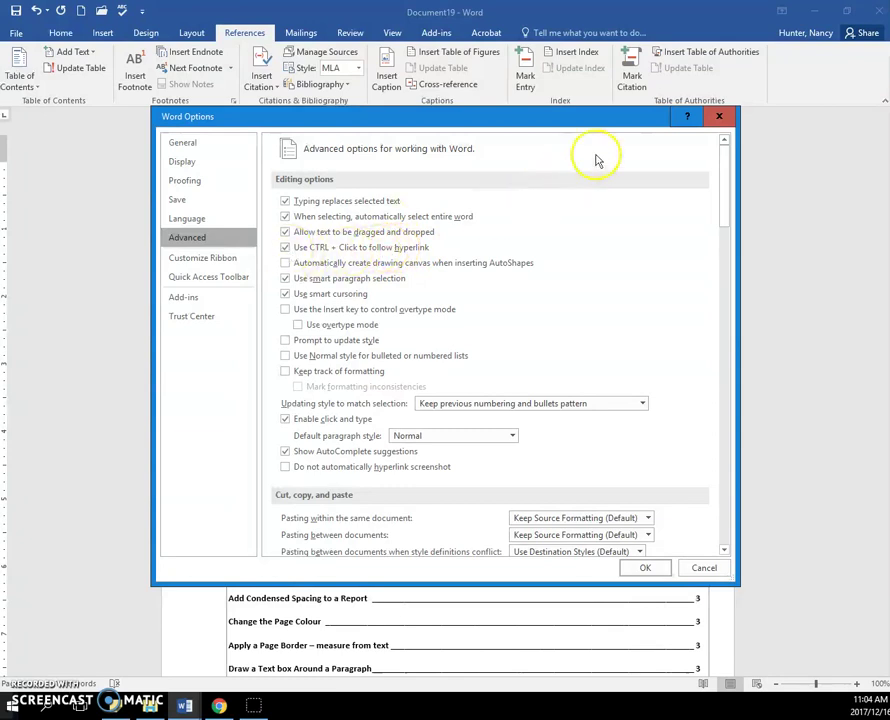
Step: Follow the TOC link to the 'Block text together so it lands on the Second Page' section
left_click(714, 121)
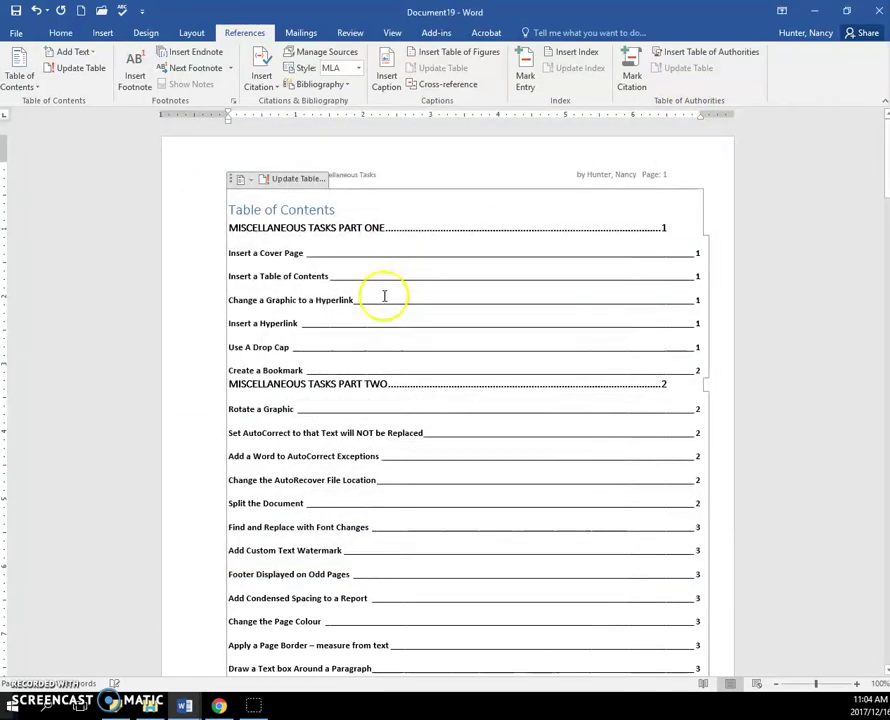
left_click(318, 301)
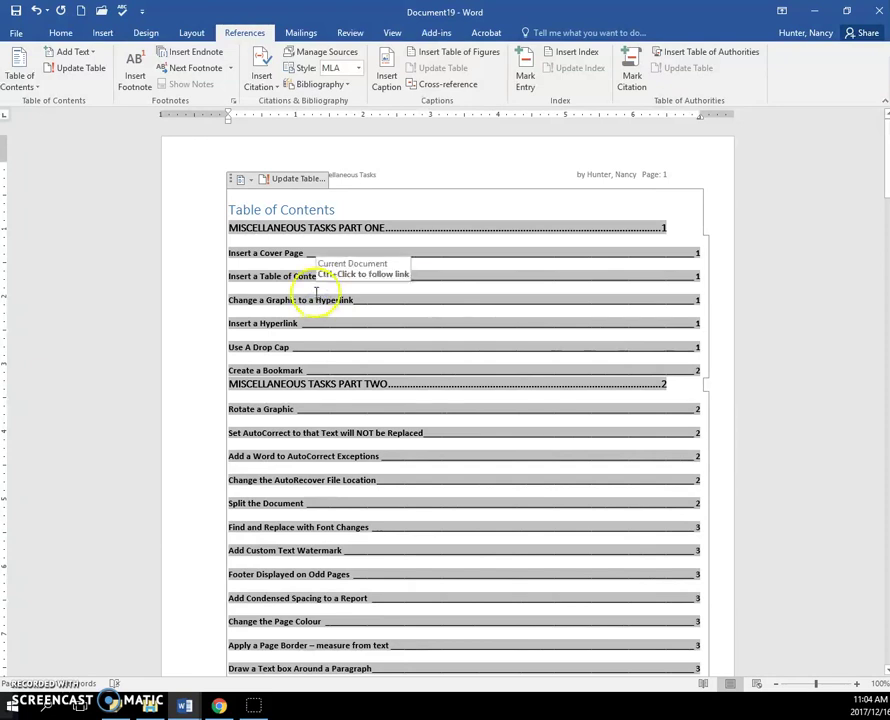
scroll(318, 300, "down", 8)
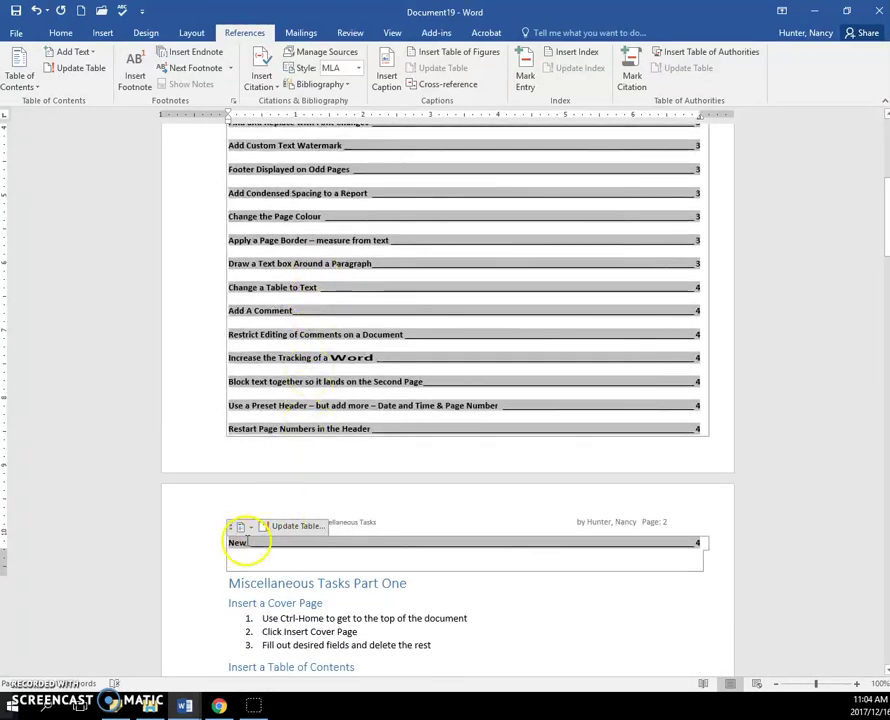
scroll(290, 370, "down", 2)
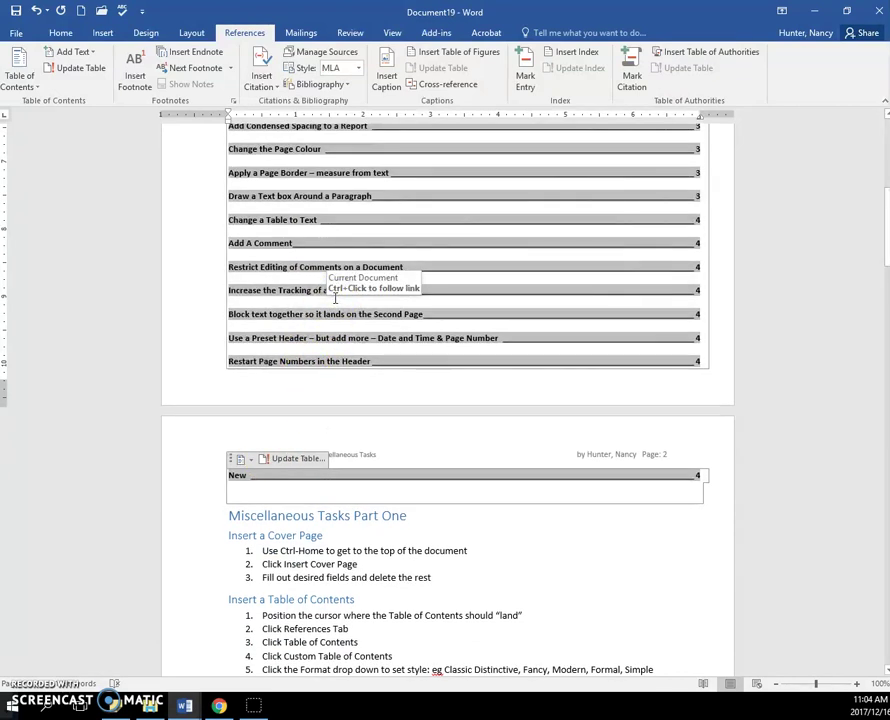
left_click(296, 315, "ctrl")
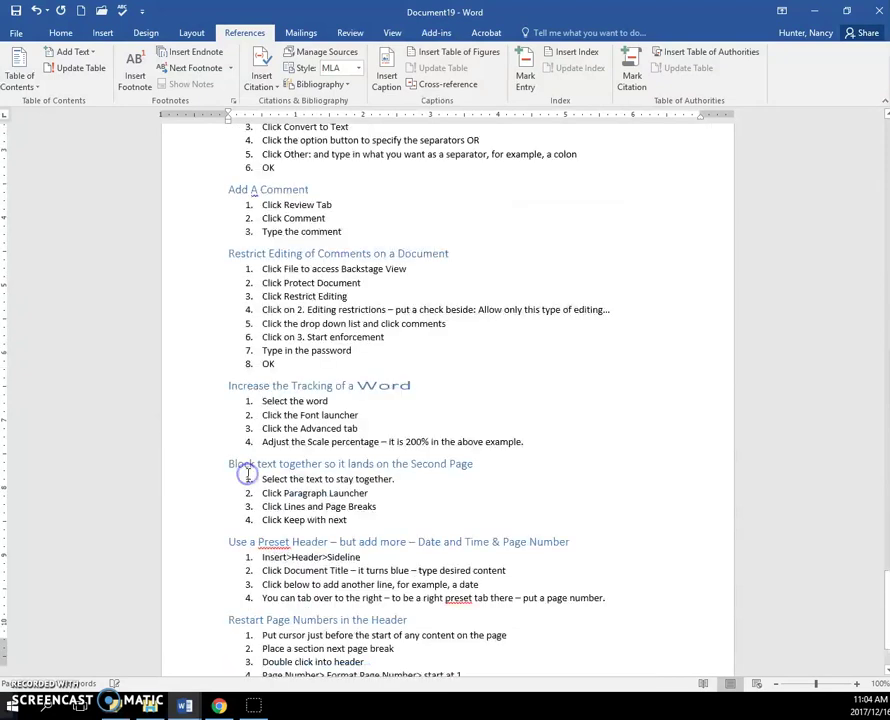
Step: Delete the stray 'New' line at the document's end and return to the top
scroll(546, 517, "down", 2)
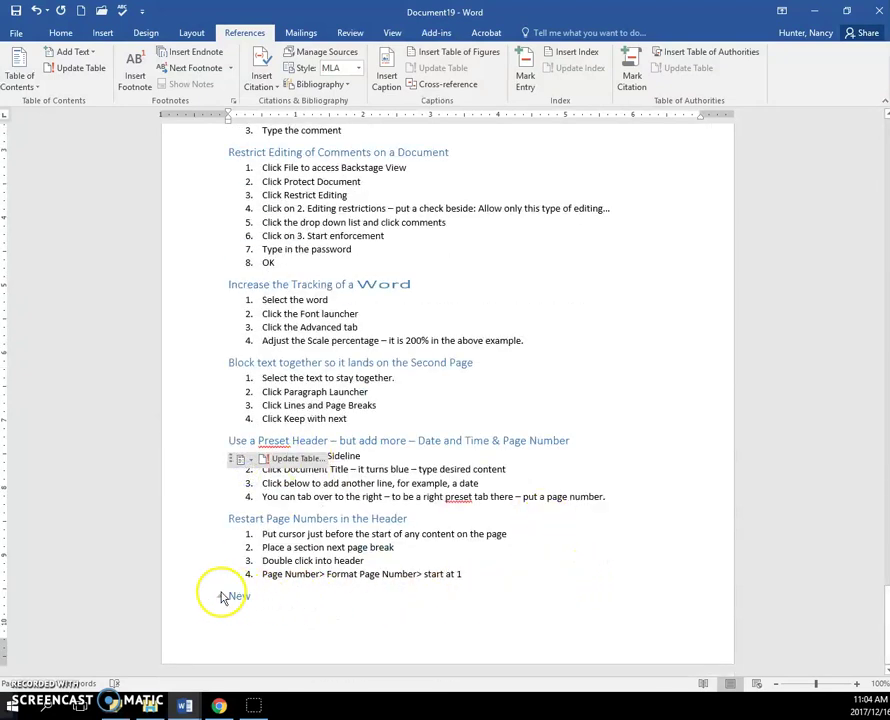
left_click(190, 598)
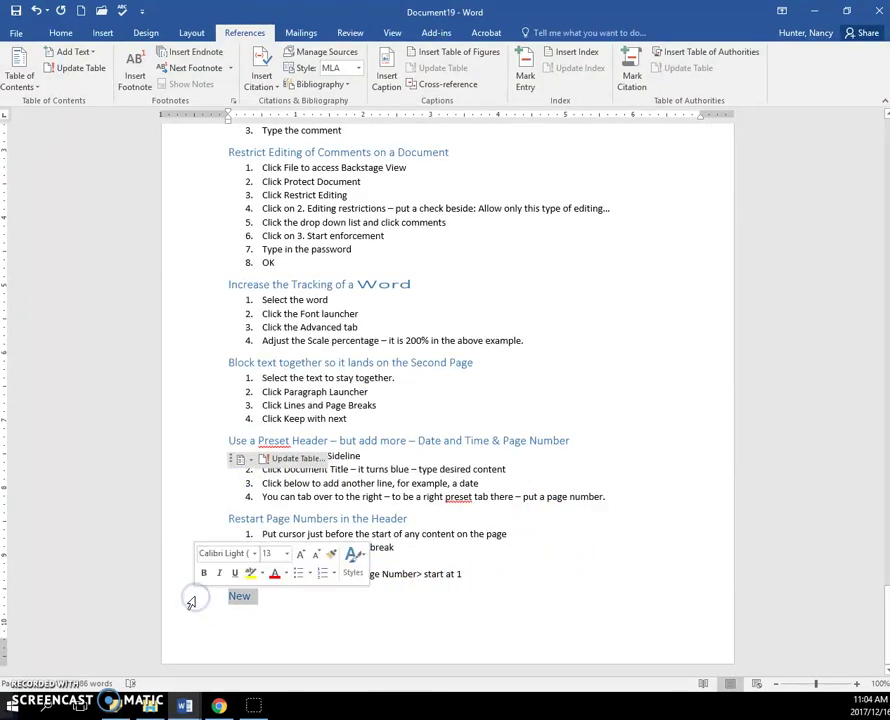
key("BackSpace")
key("BackSpace")
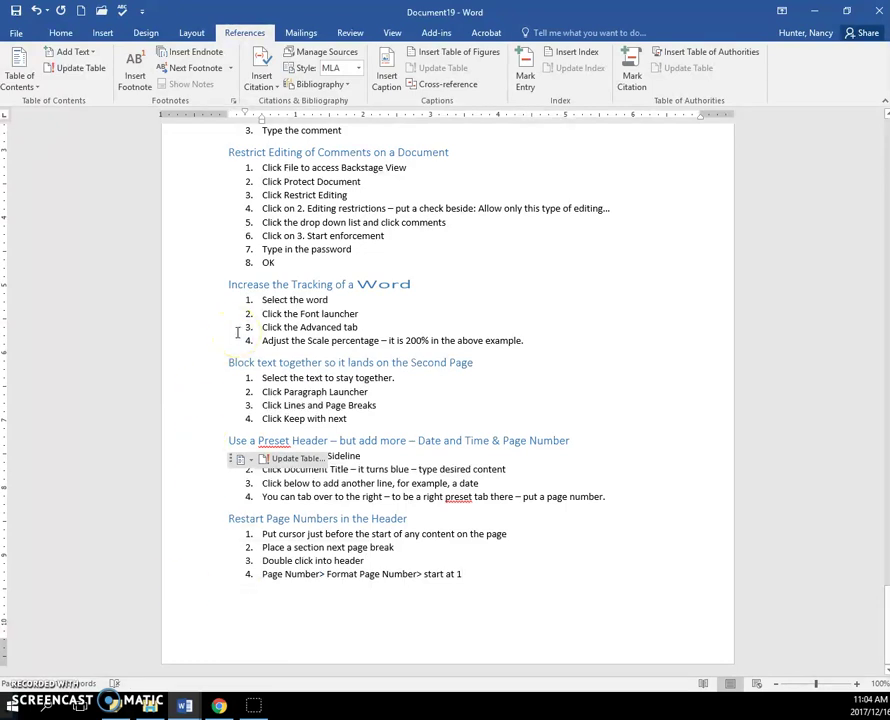
key("ctrl+Home")
Step: Update the table of contents so the New entry disappears and page numbers refresh
scroll(289, 458, "down", 5)
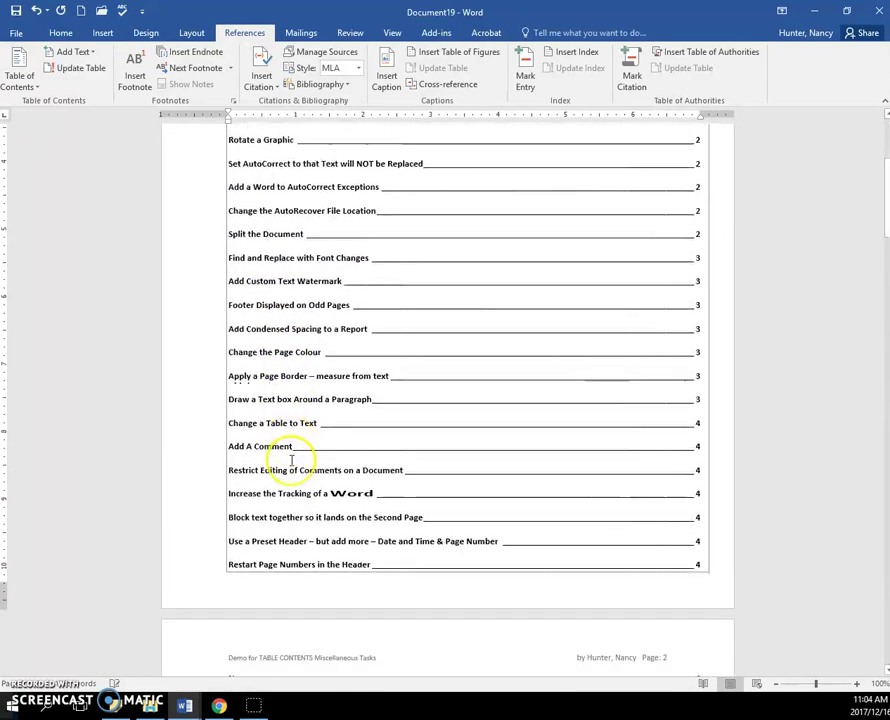
scroll(291, 459, "down", 2)
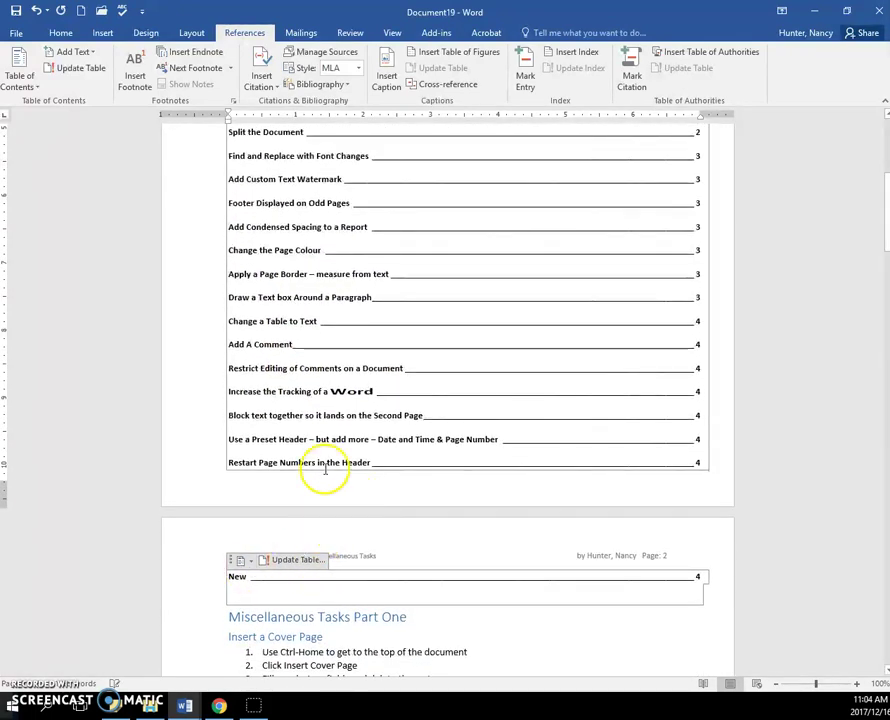
left_click(293, 562)
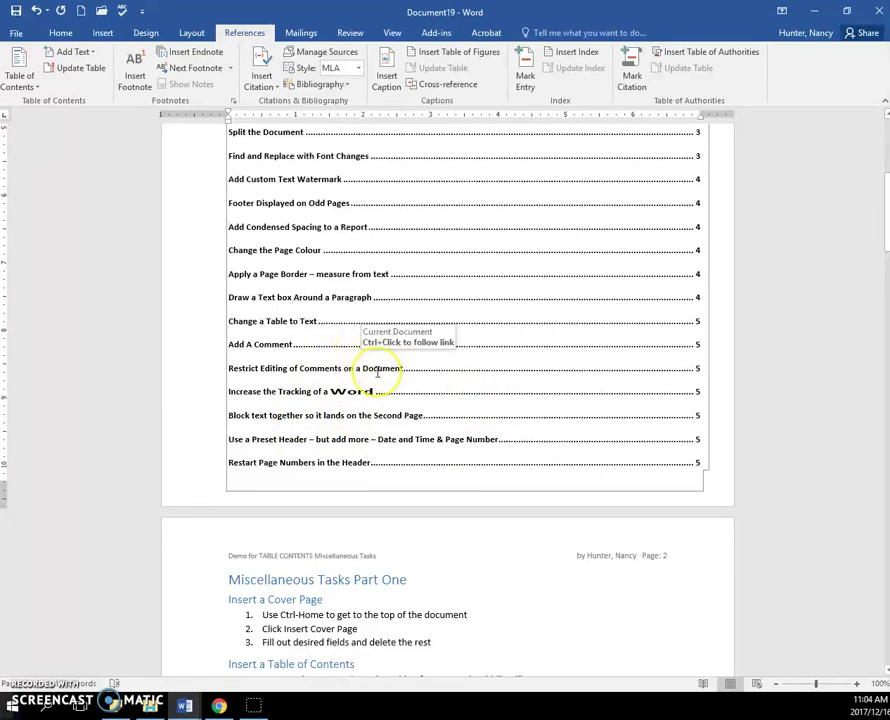
scroll(377, 372, "down", 2)
scroll(377, 372, "down", 10)
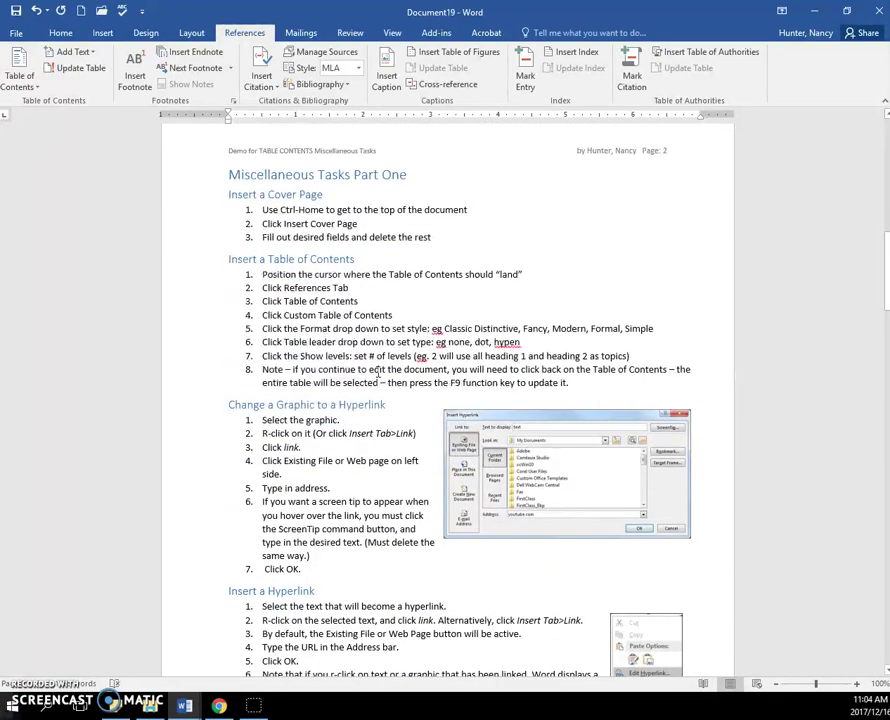
Step: Add an unnumbered line after the last step at the document's end and type 'dldl'
scroll(377, 372, "down", 20)
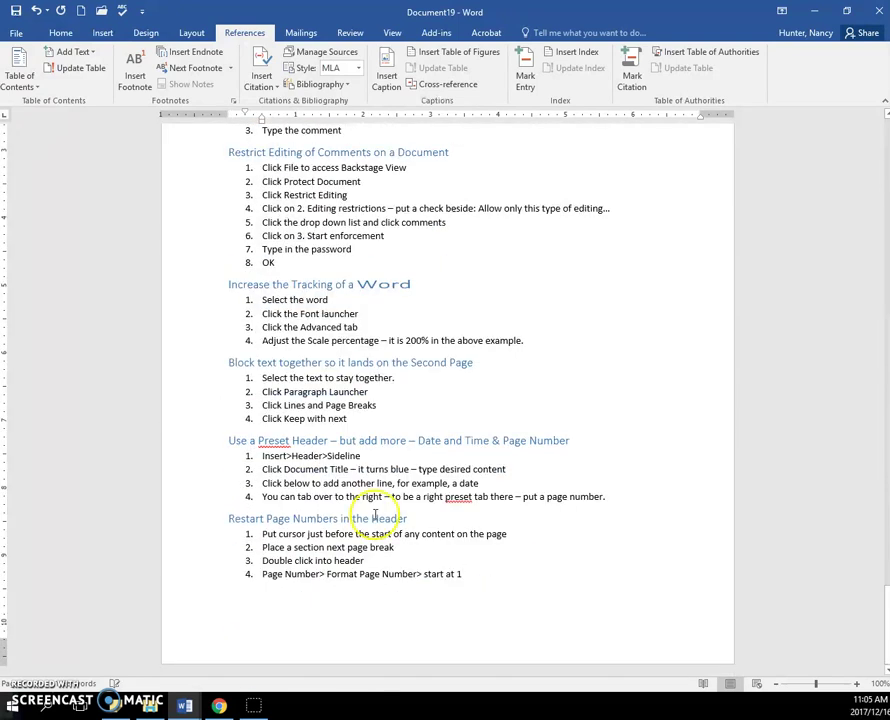
key("Return")
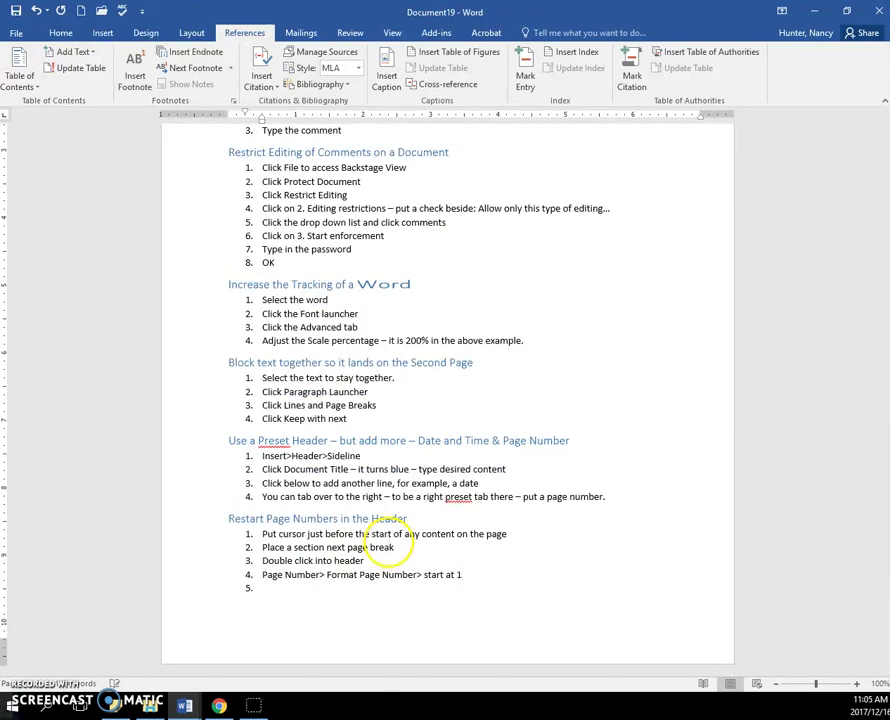
key("Return")
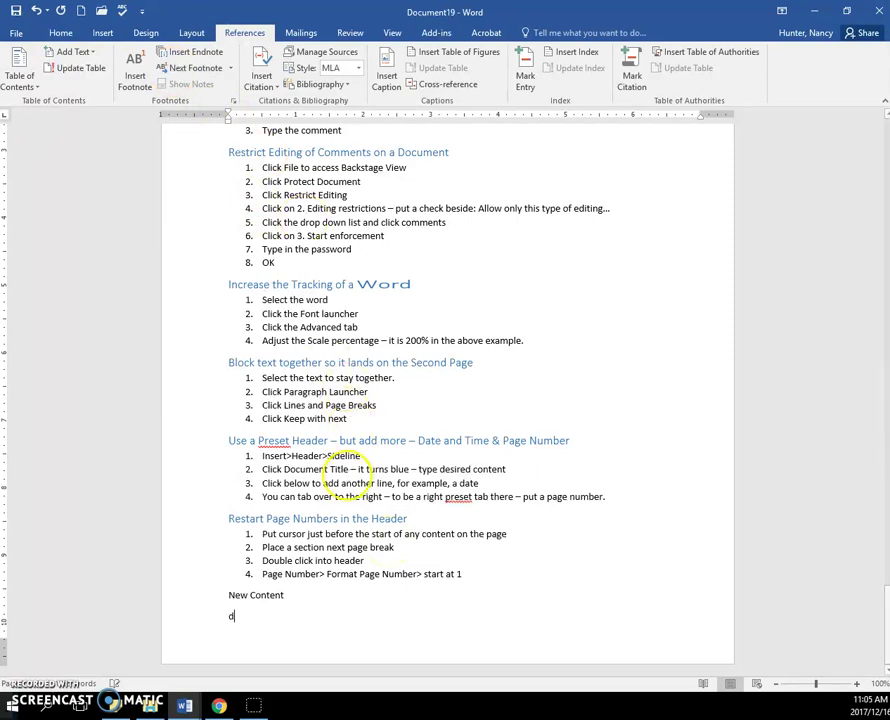
type("dldldl")
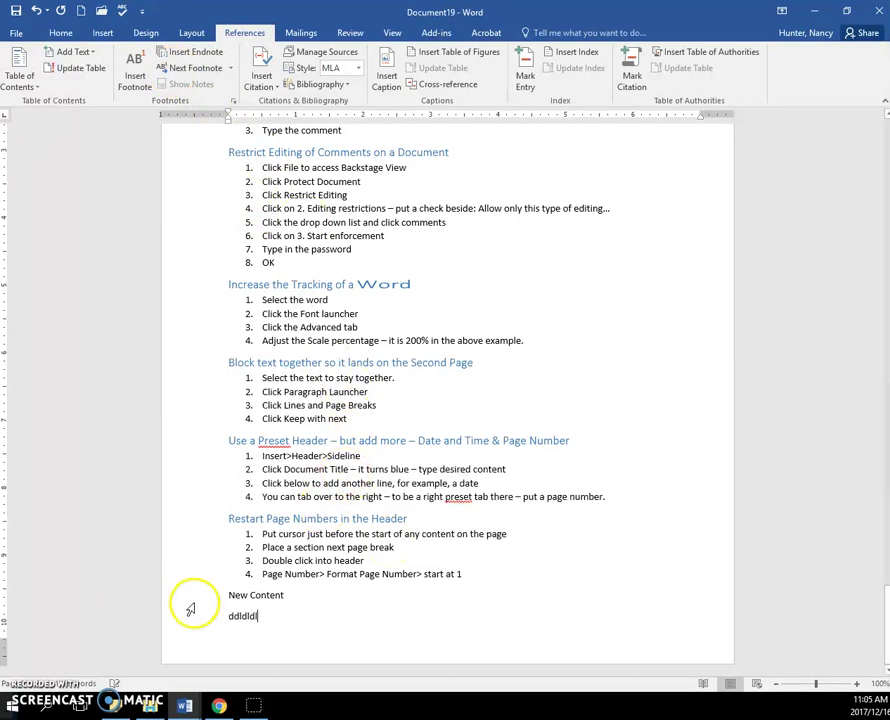
Step: Style the New Content line as Heading 2 and return to the table of contents
left_click(198, 598)
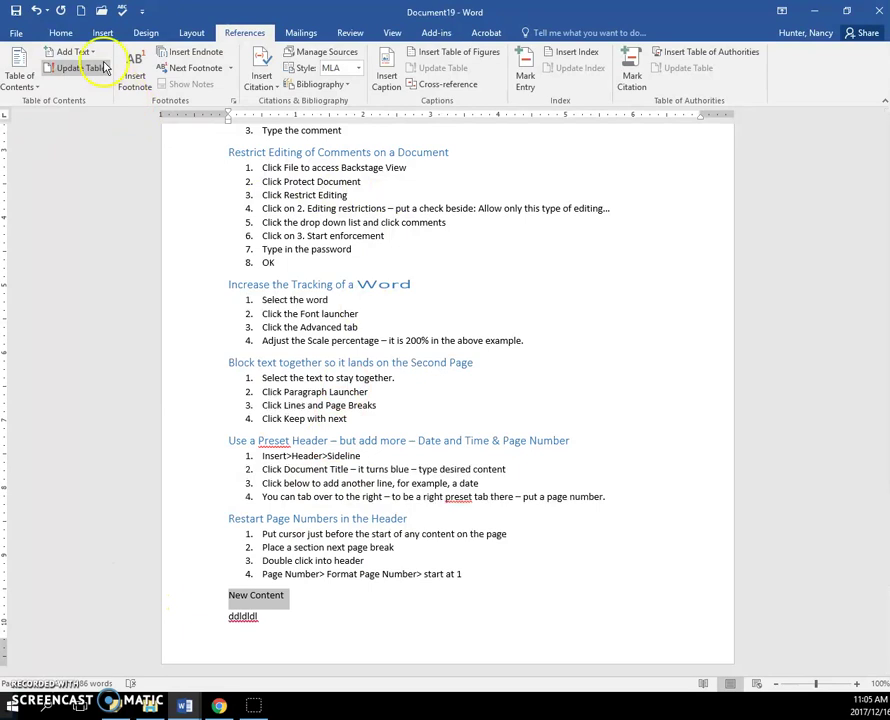
left_click(60, 32)
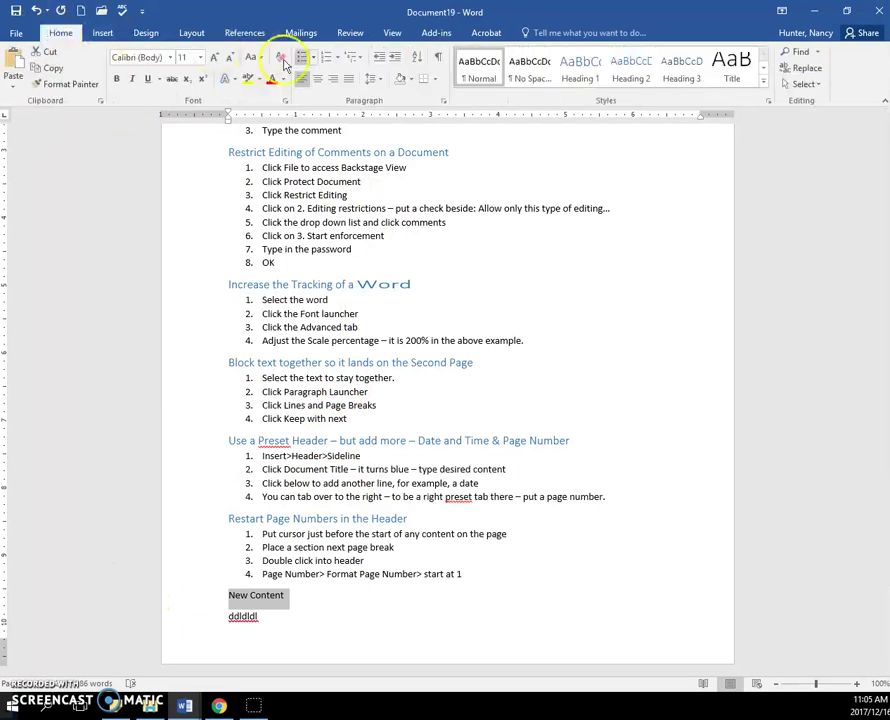
left_click(631, 68)
left_click(465, 440)
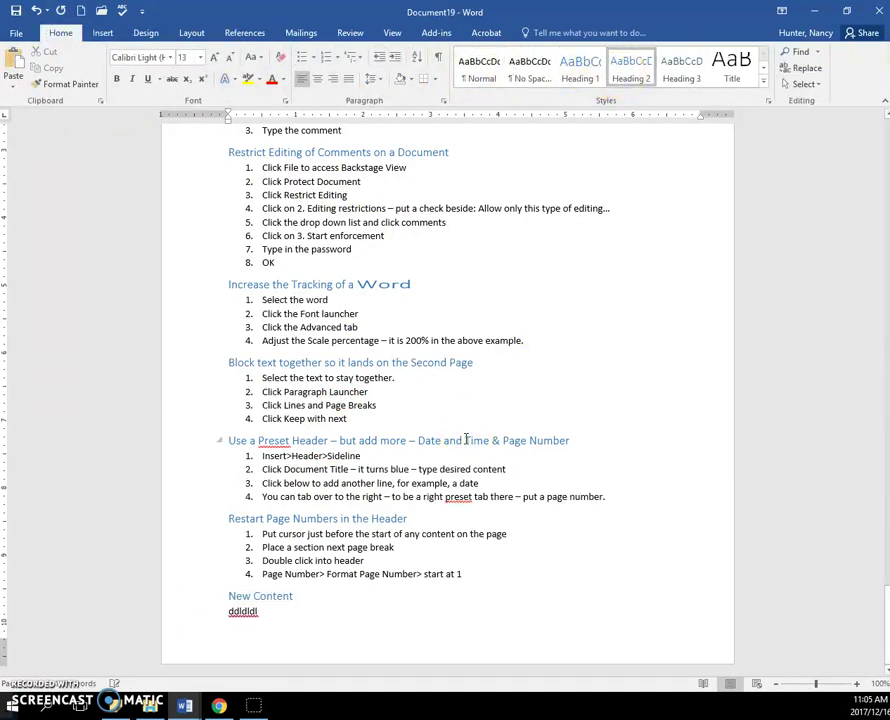
key("ctrl+Home")
scroll(448, 460, "down", 8)
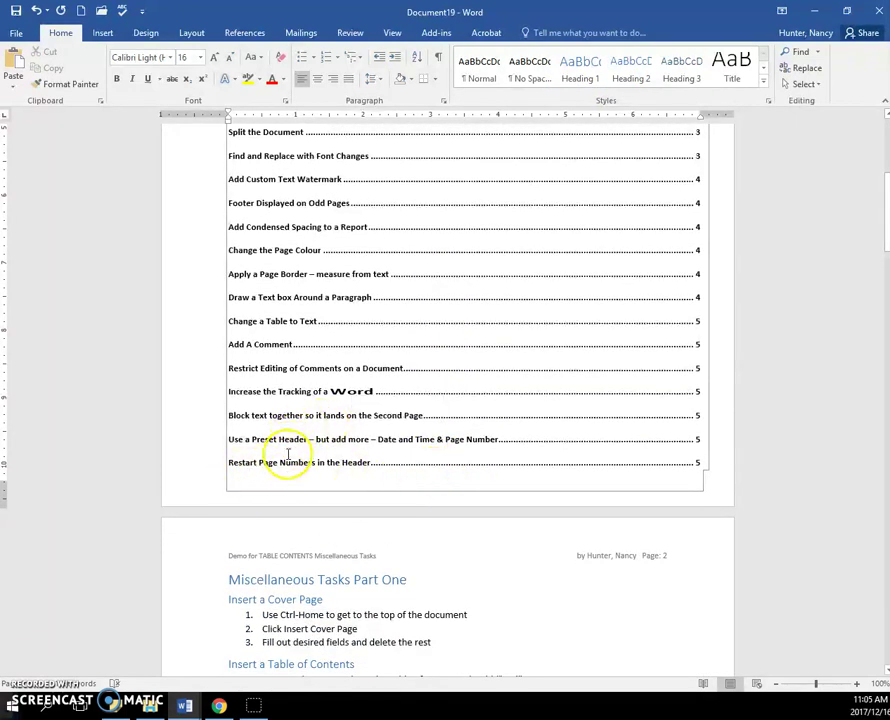
scroll(288, 456, "up", 2)
scroll(289, 452, "up", 5)
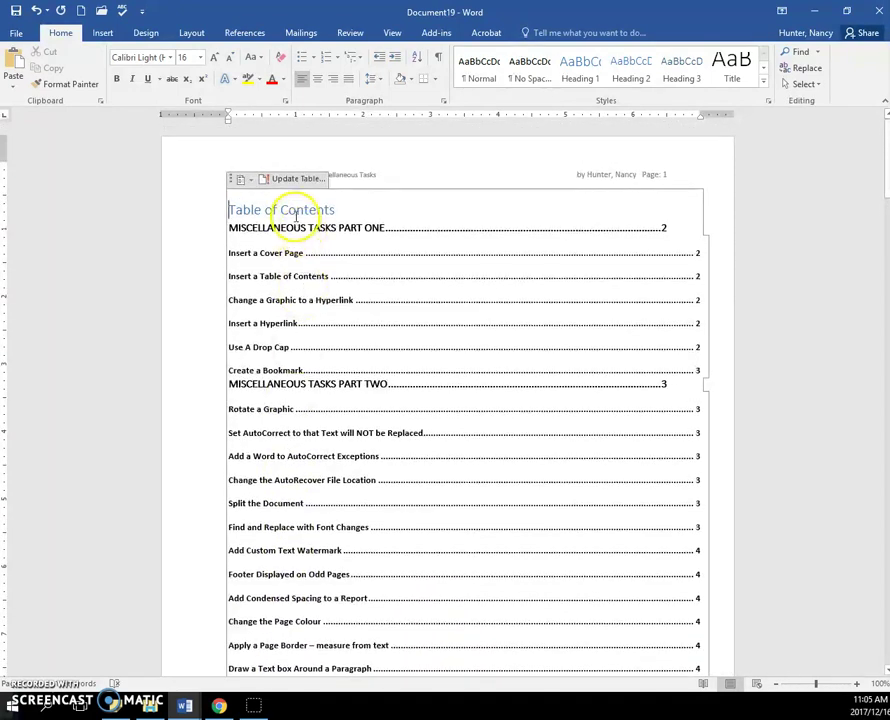
Step: Update the entire table of contents so it lists New Content on page 5
left_click(296, 185)
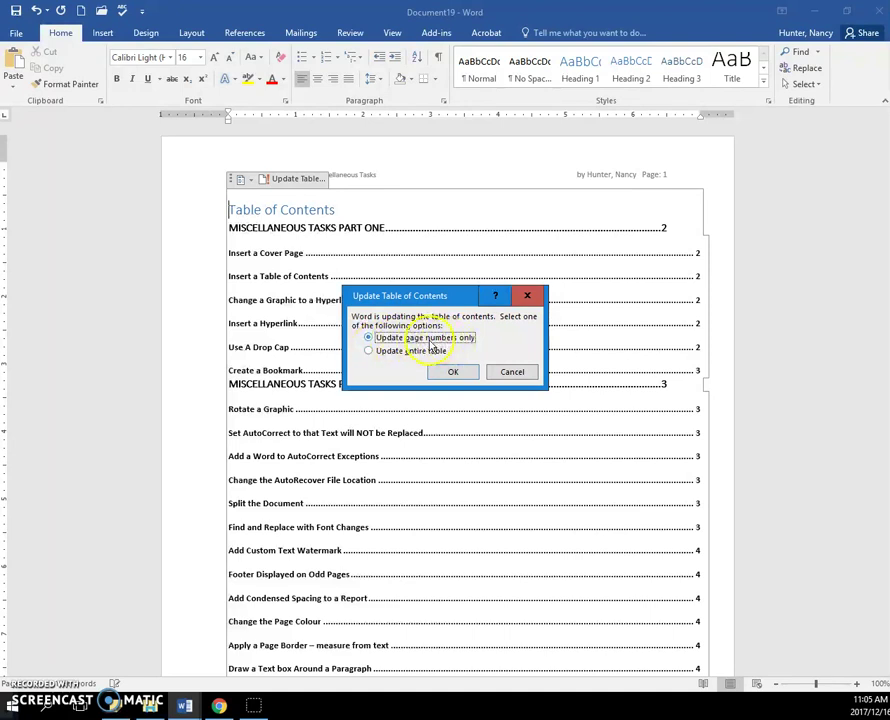
left_click(371, 352)
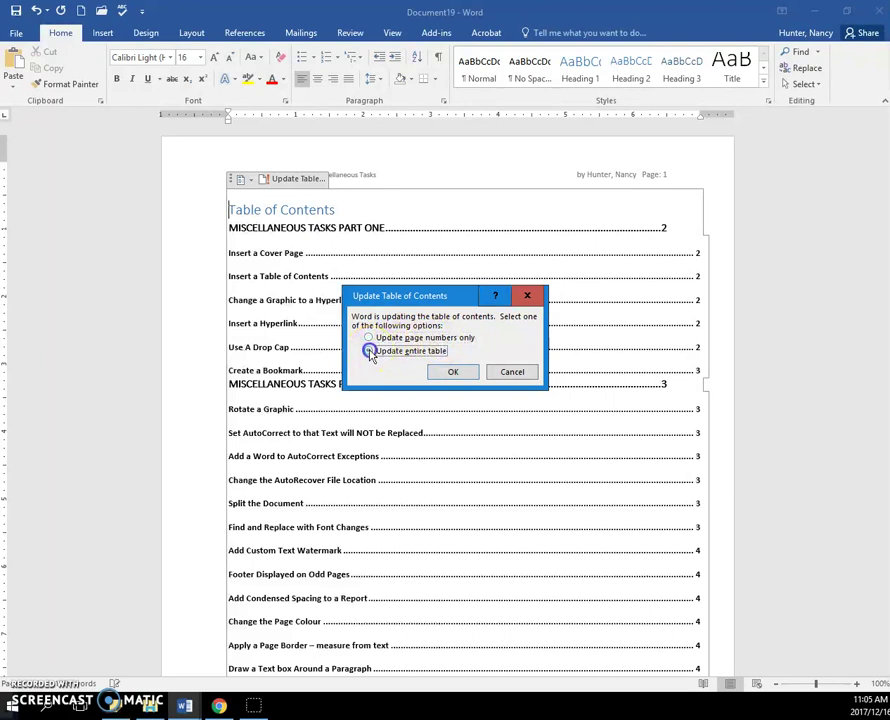
left_click(455, 372)
scroll(444, 414, "down", 2)
scroll(442, 414, "down", 6)
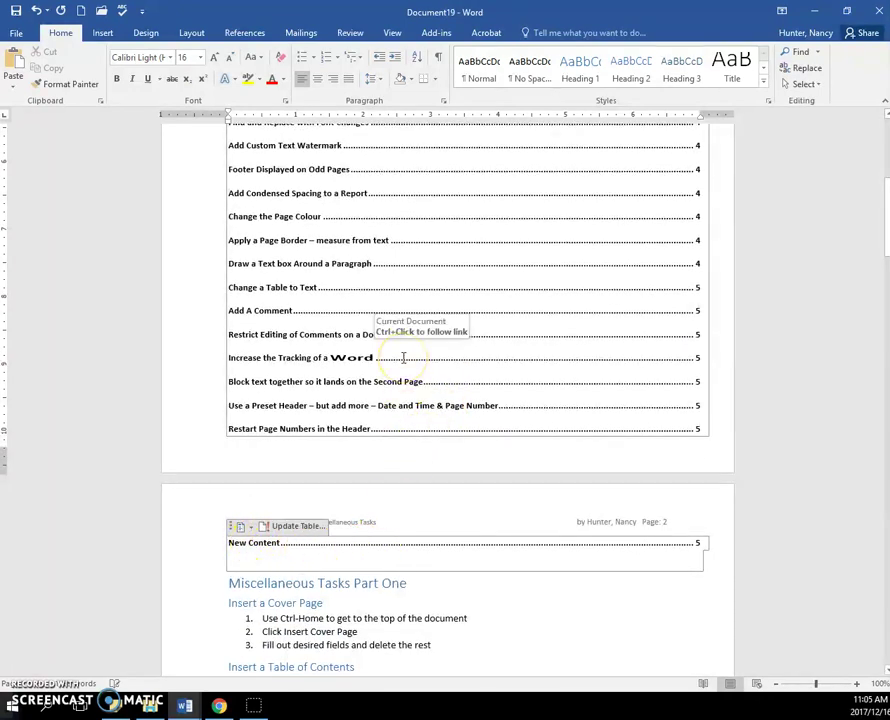
scroll(403, 357, "up", 5)
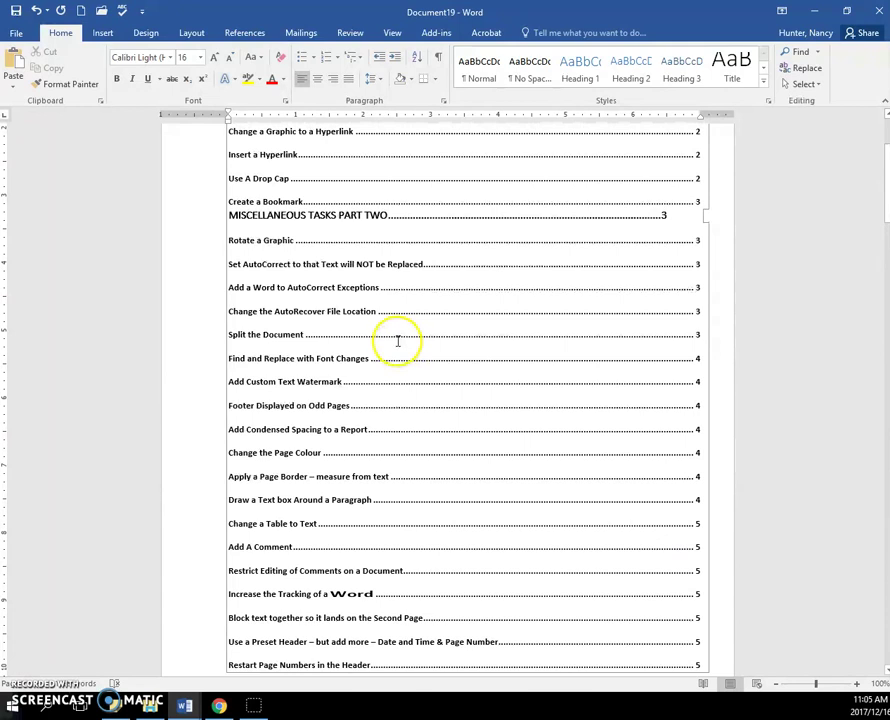
Step: Cancel the pending TOC update and remove the table of contents from the document
scroll(397, 341, "up", 4)
left_click(295, 179)
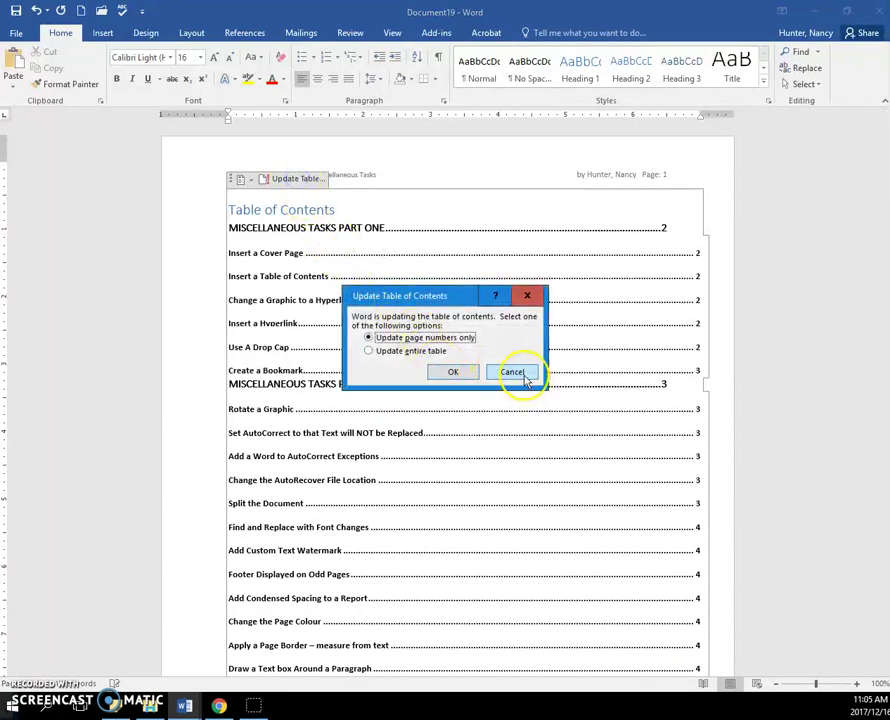
left_click(522, 375)
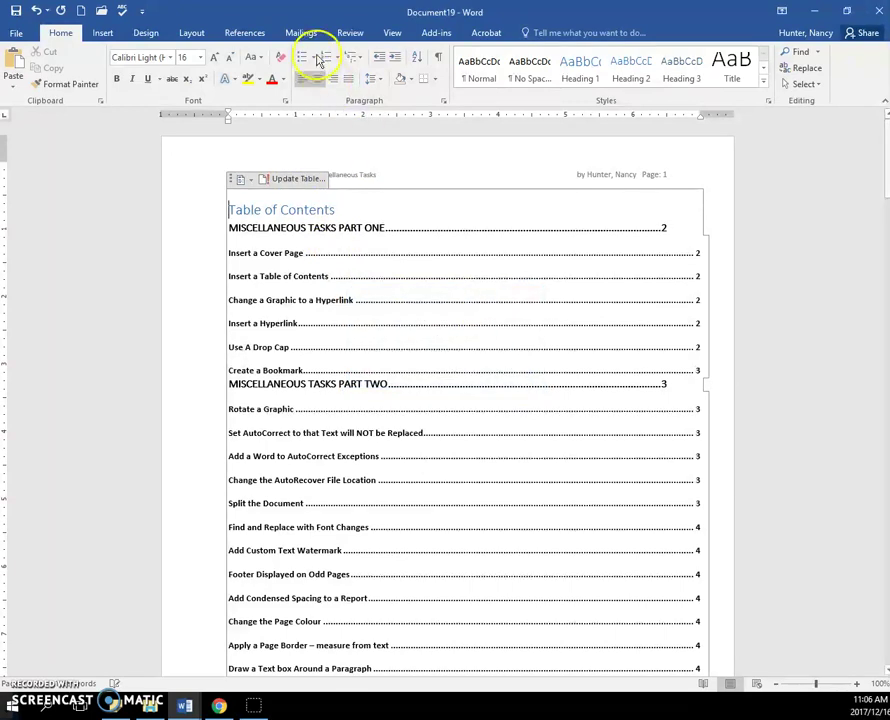
left_click(245, 33)
left_click(19, 70)
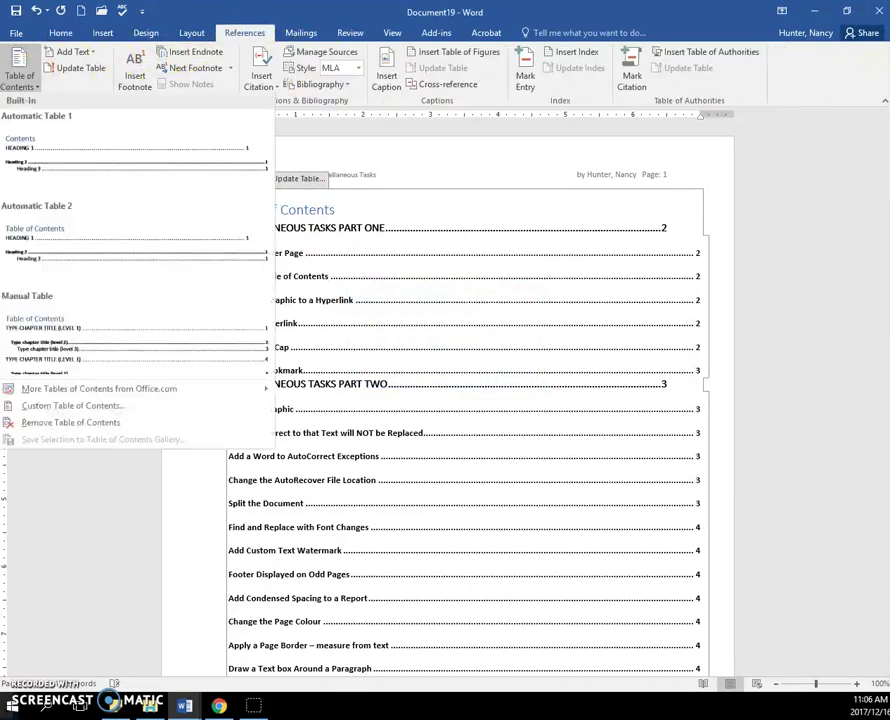
left_click(73, 424)
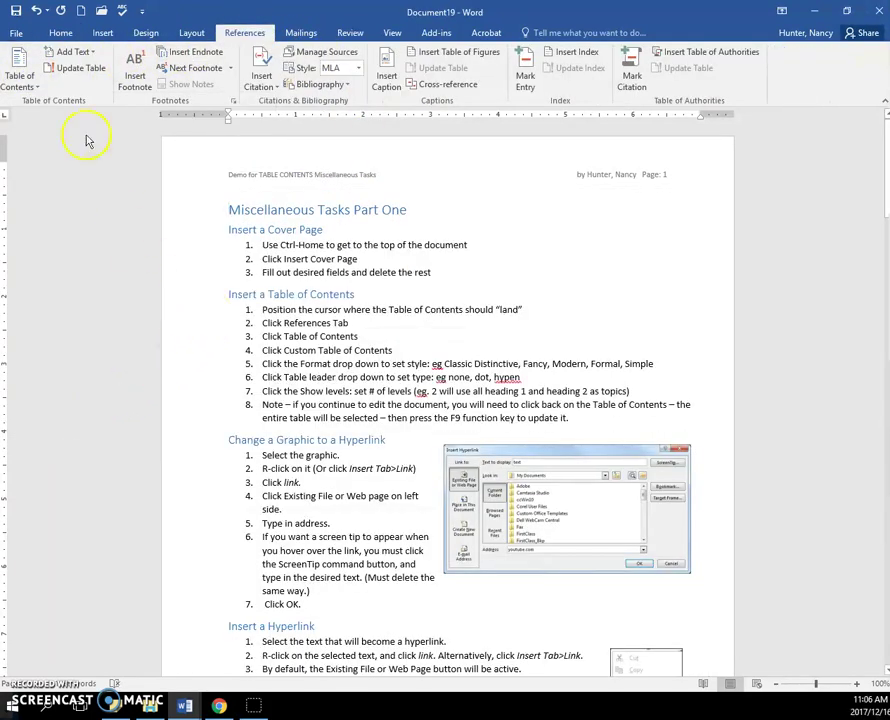
left_click(37, 88)
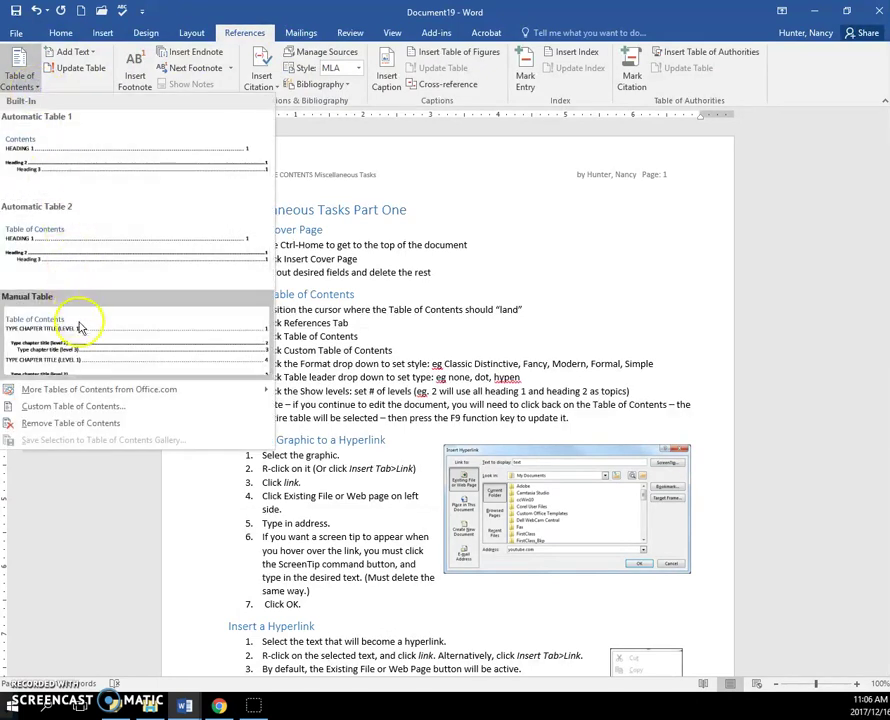
Step: Insert a custom table of contents with tab leader (none) and Show levels set to 2
left_click(60, 410)
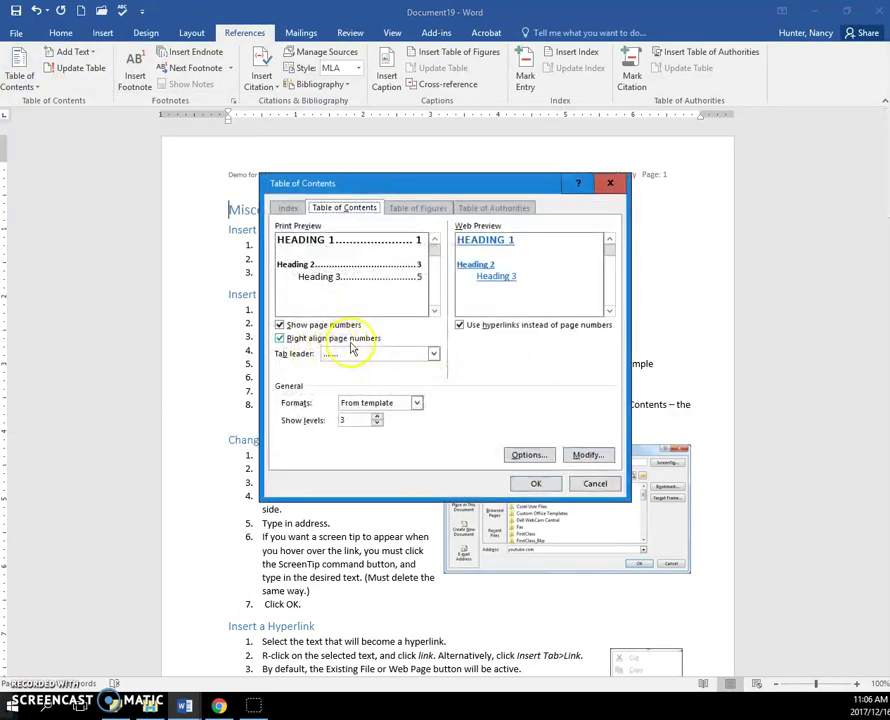
left_click(434, 356)
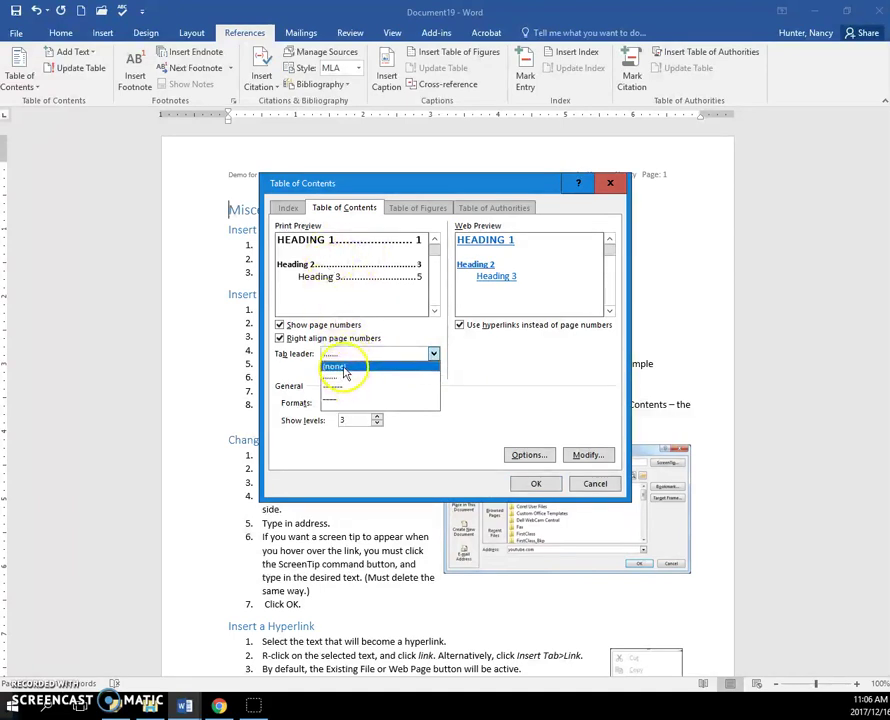
left_click(362, 368)
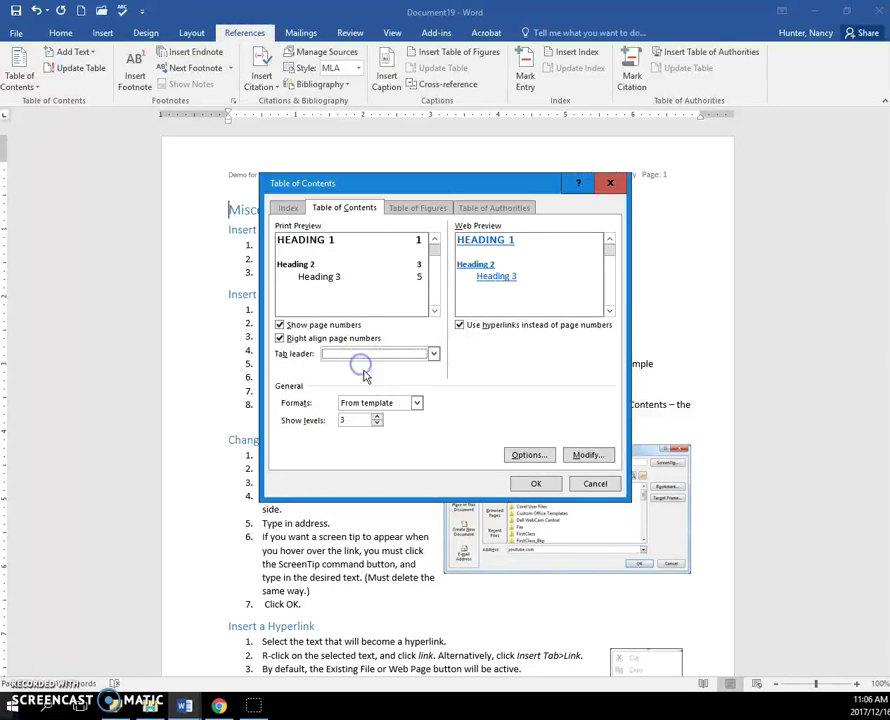
left_click(377, 418)
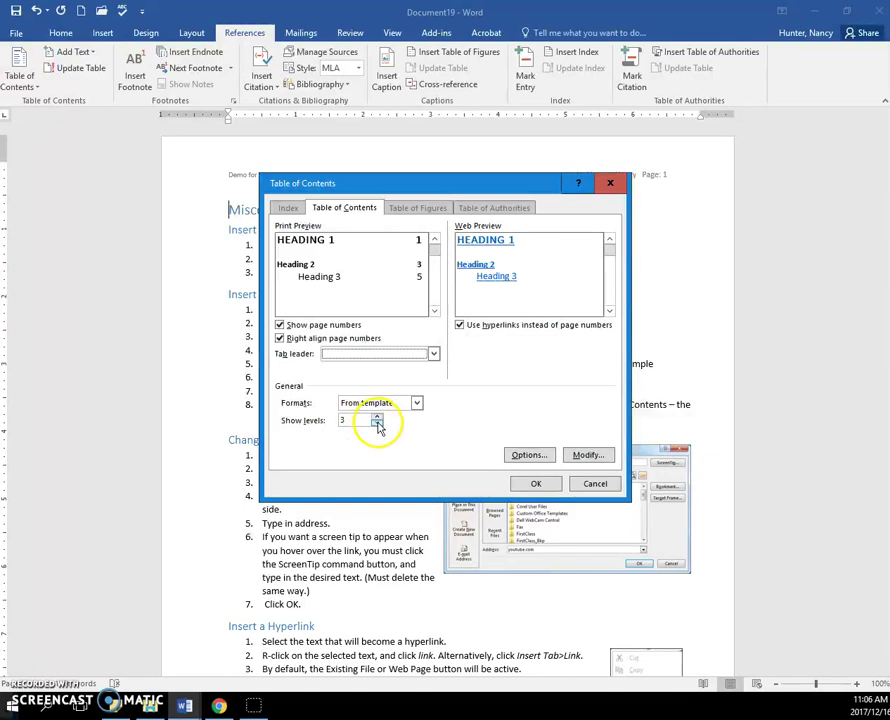
left_click(377, 423)
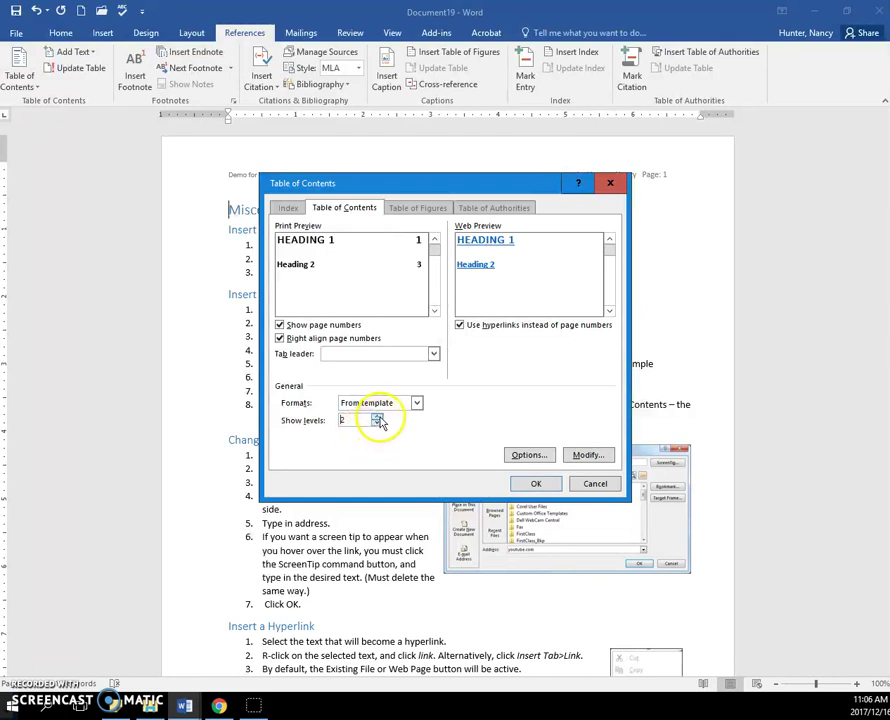
left_click(378, 417)
left_click(378, 417)
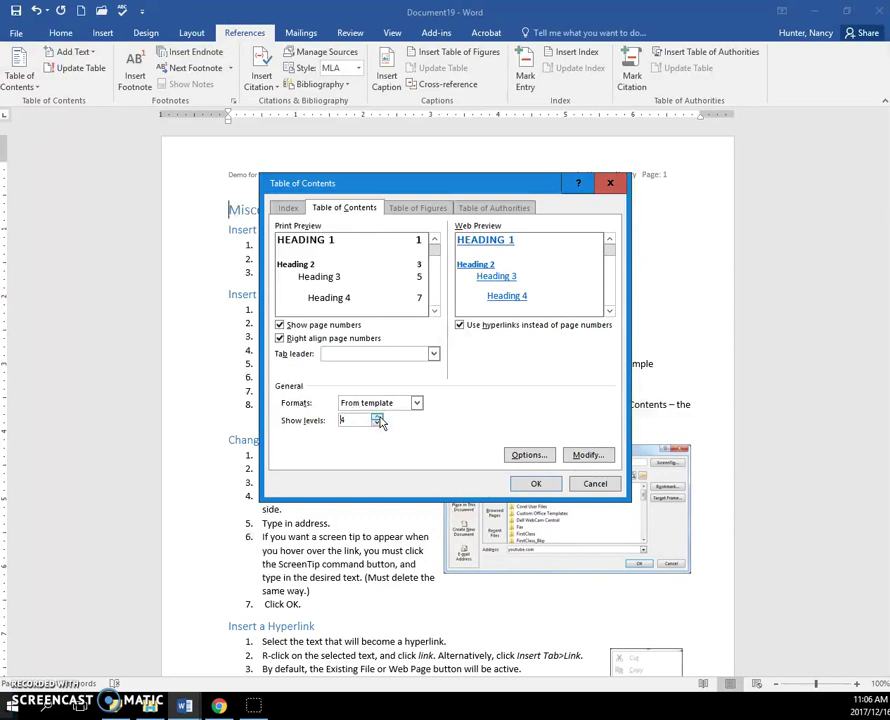
left_click(377, 424)
left_click(377, 424)
left_click(533, 482)
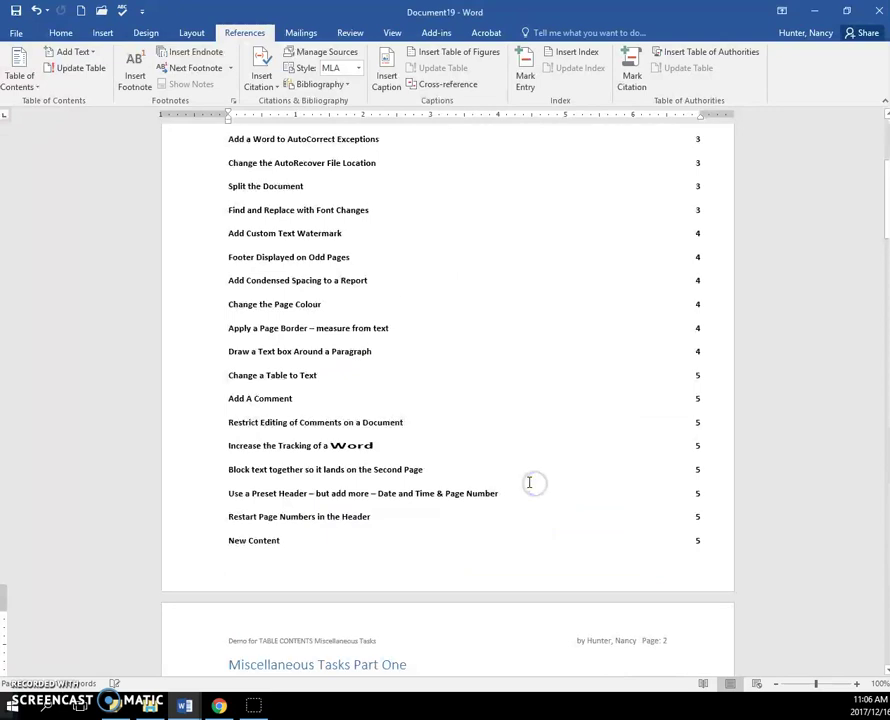
scroll(412, 328, "up", 3)
scroll(413, 328, "up", 4)
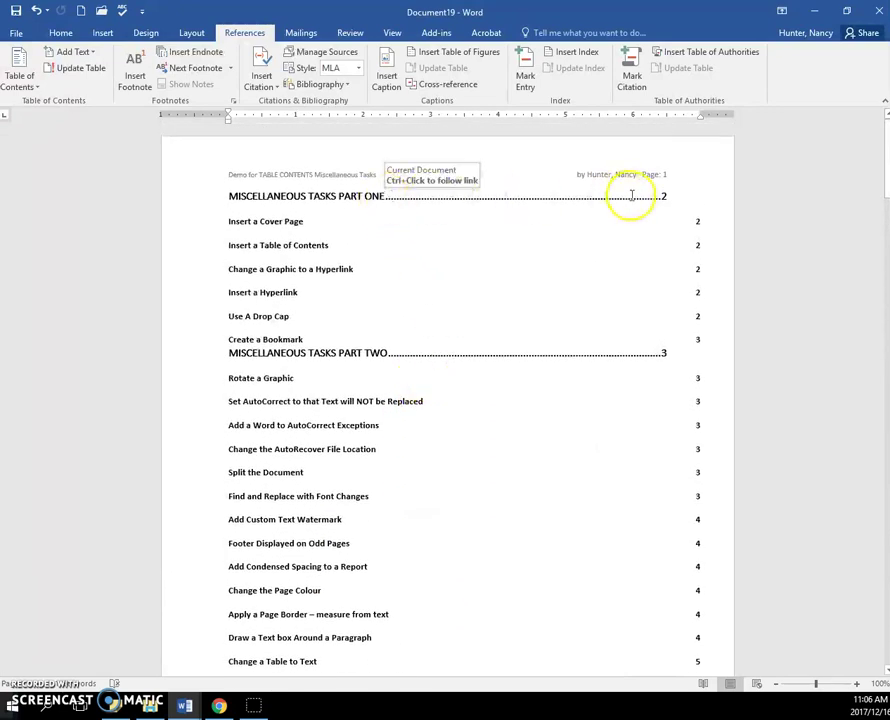